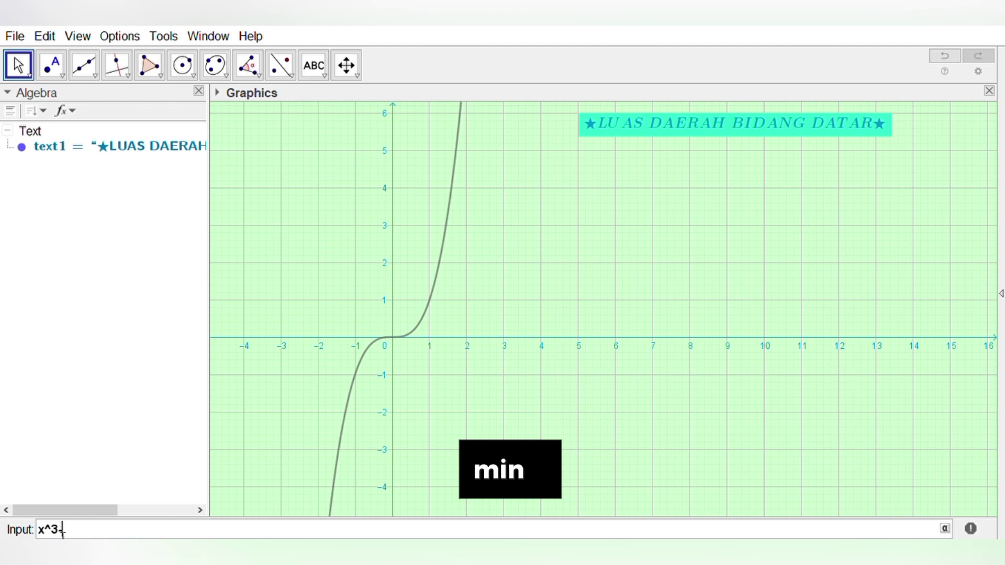
# Plot the cubic function x^3-5x^2+2x+8 and the line y=0
pyautogui.write('5x^2')
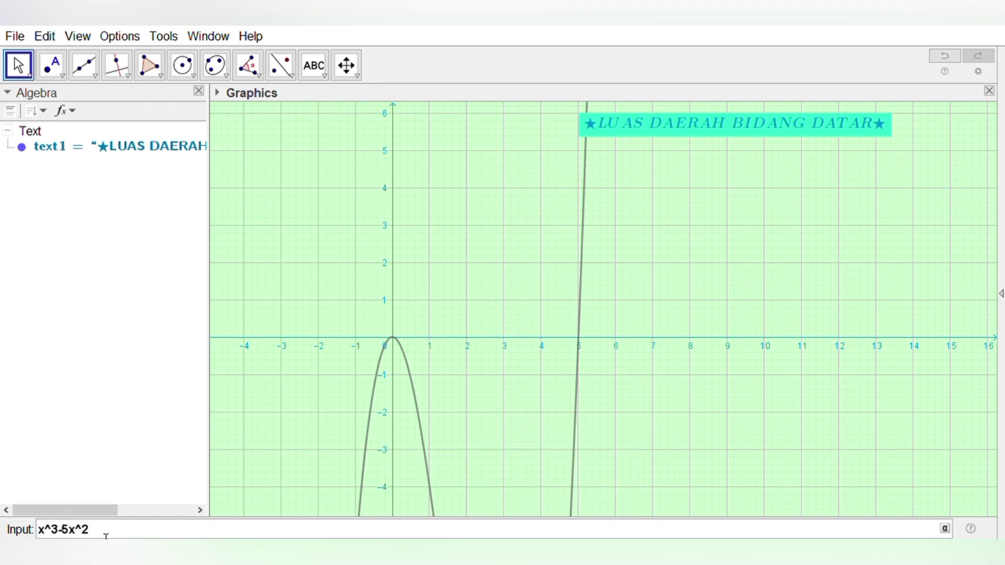
pyautogui.write('+ 2 x ')
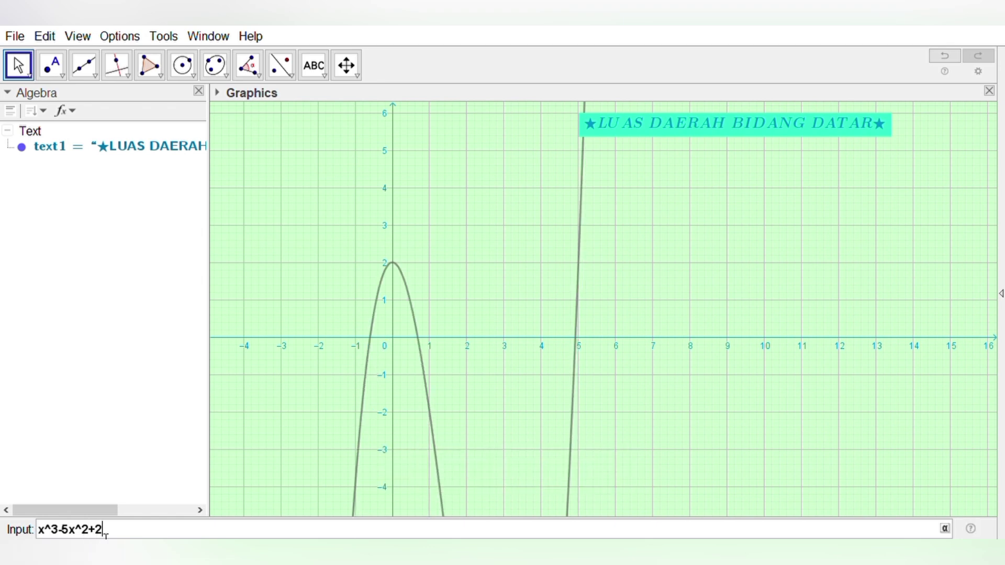
pyautogui.write('+ 8')
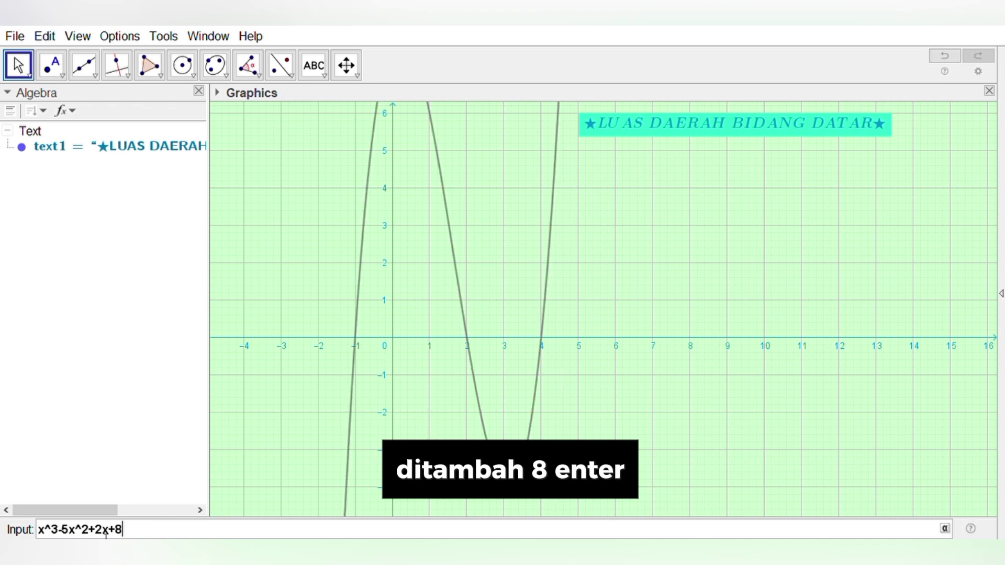
pyautogui.press('Return')
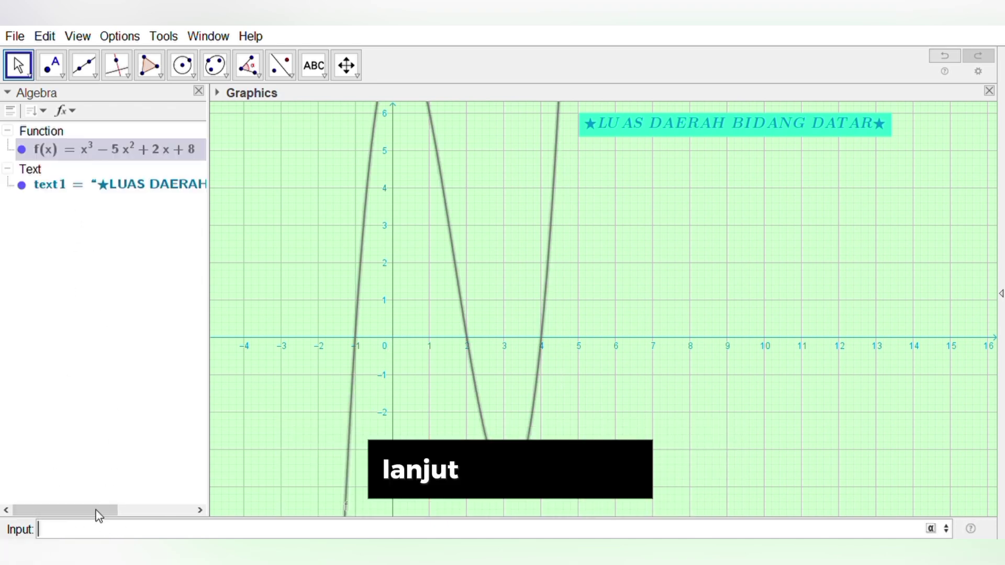
pyautogui.write('y=0')
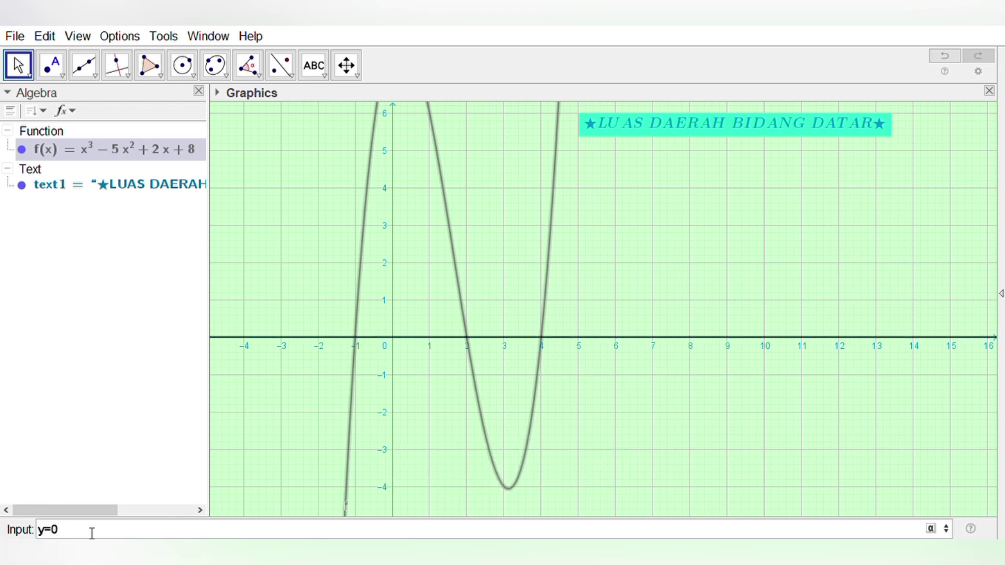
pyautogui.press('Return')
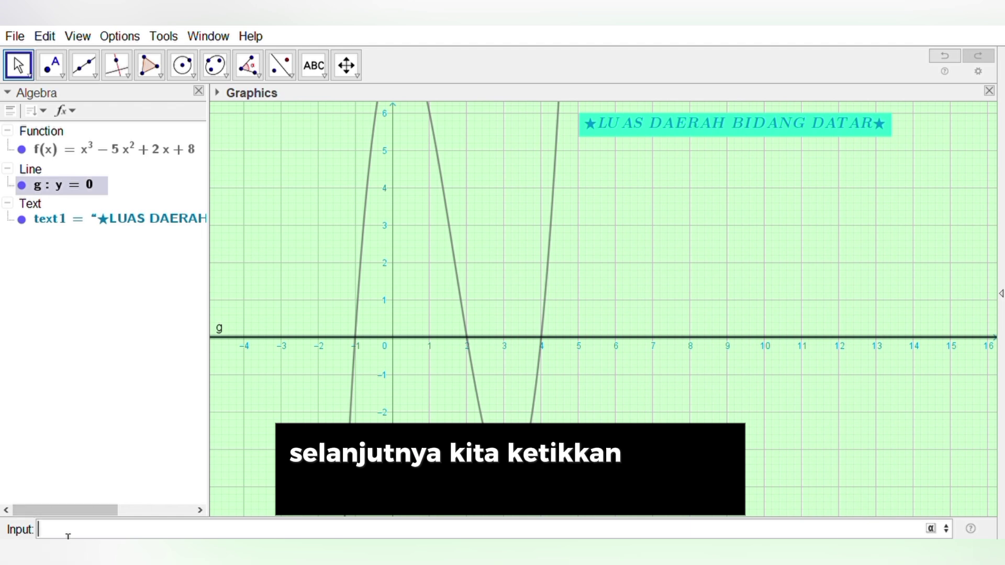
# Shade the area between f and g from x = -1 to x = 2 with IntegralBetween(f, g, -1, 2)
pyautogui.write('inte')
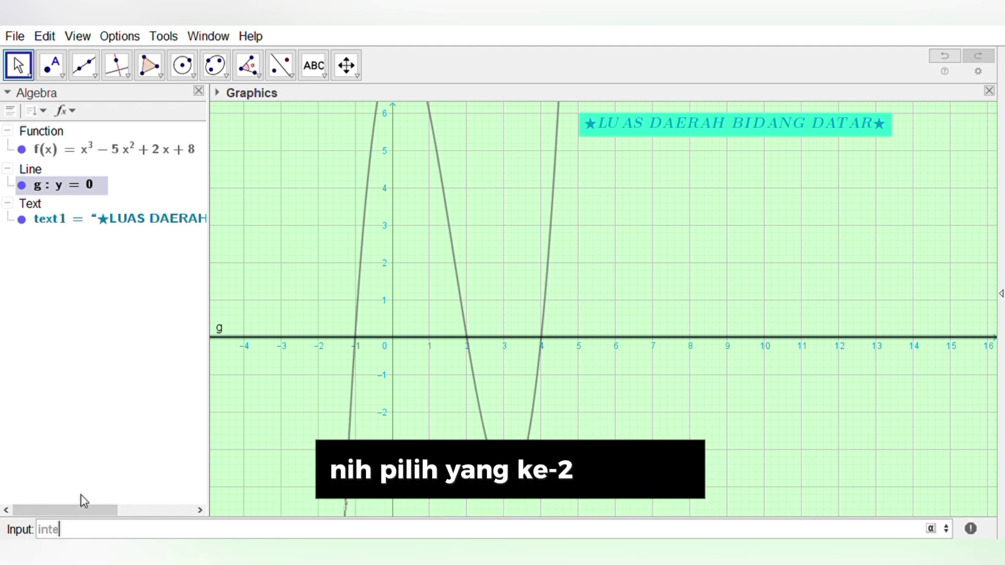
pyautogui.click(147, 493)
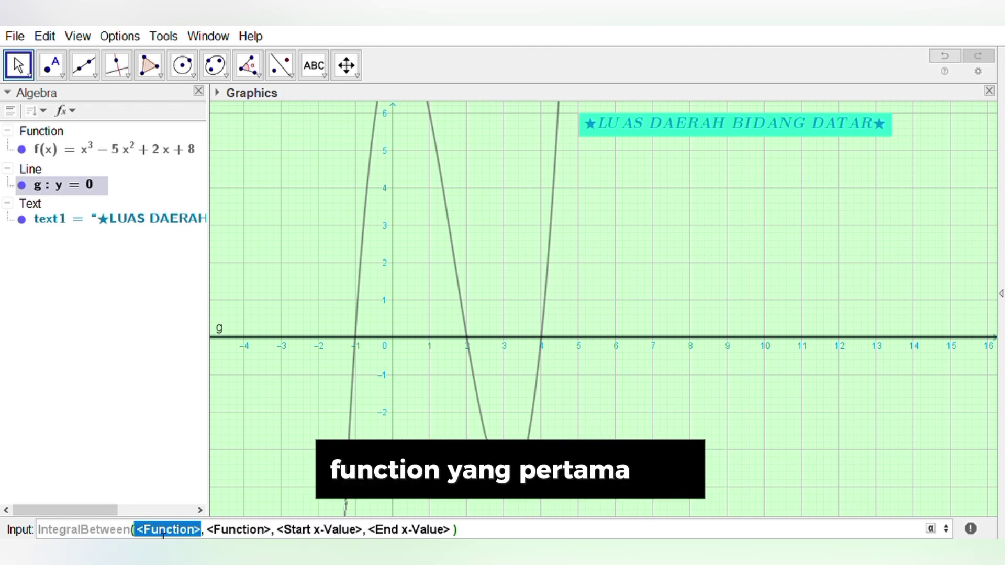
pyautogui.write('f')
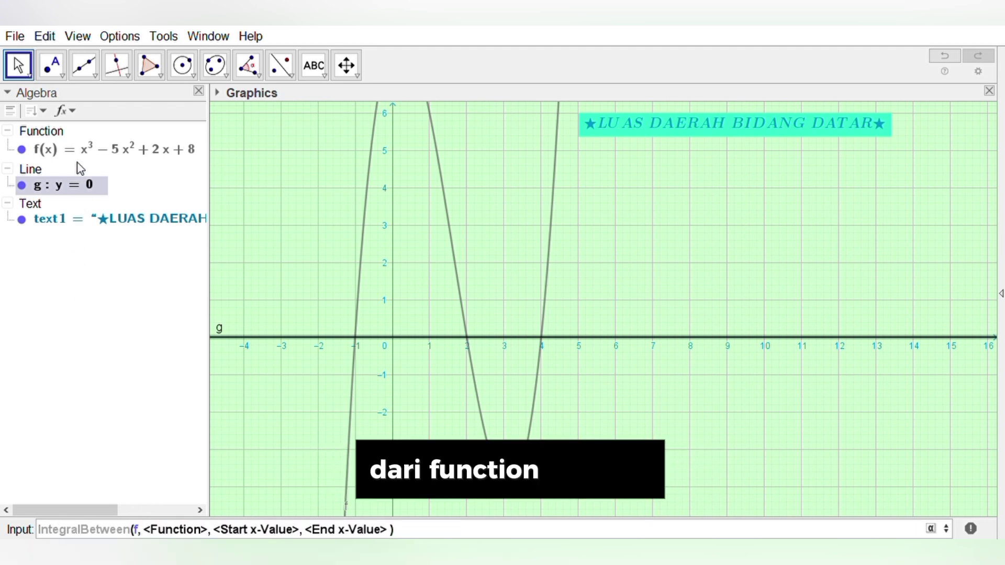
pyautogui.press('Tab')
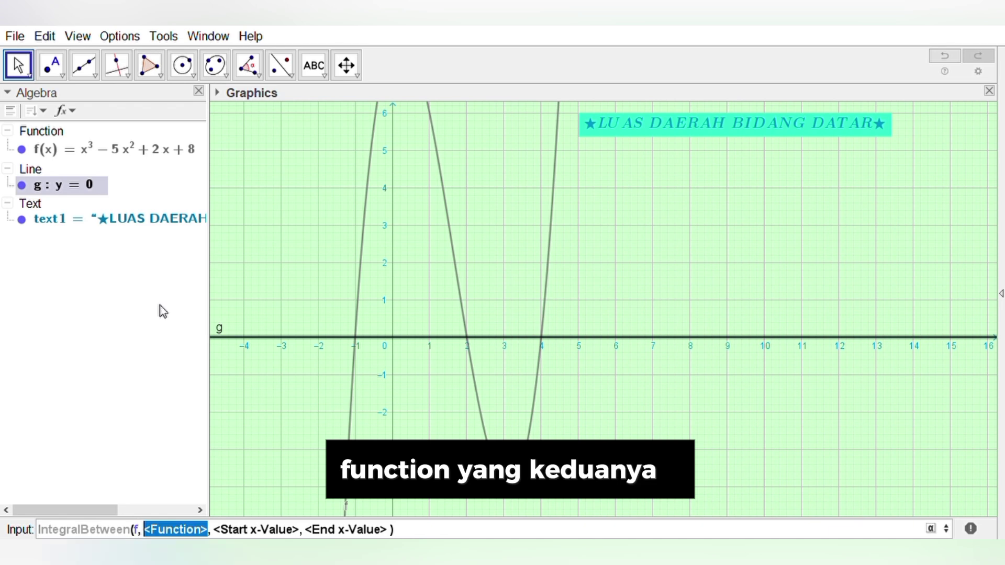
pyautogui.write('g')
pyautogui.press('Tab')
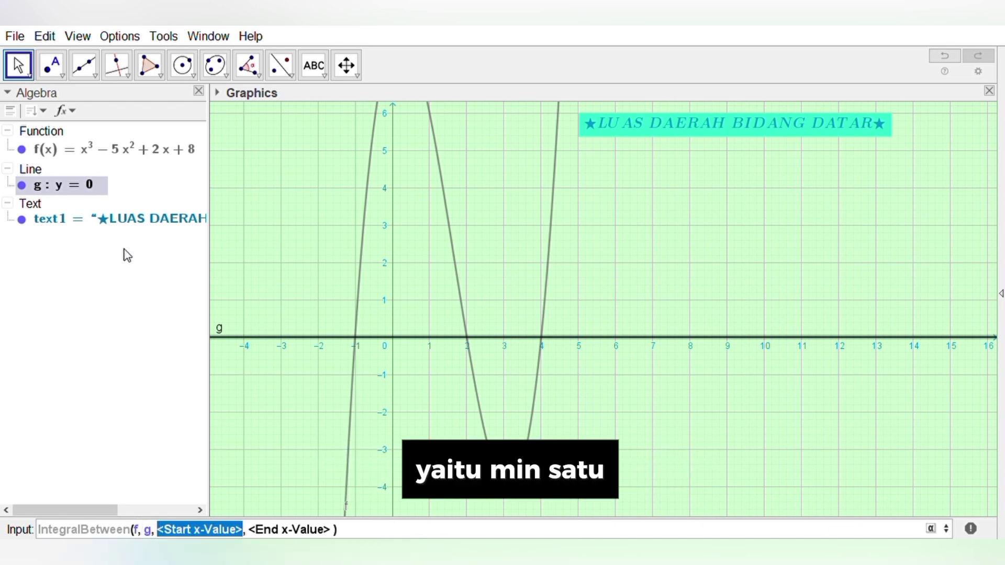
pyautogui.write('-1')
pyautogui.press('Tab')
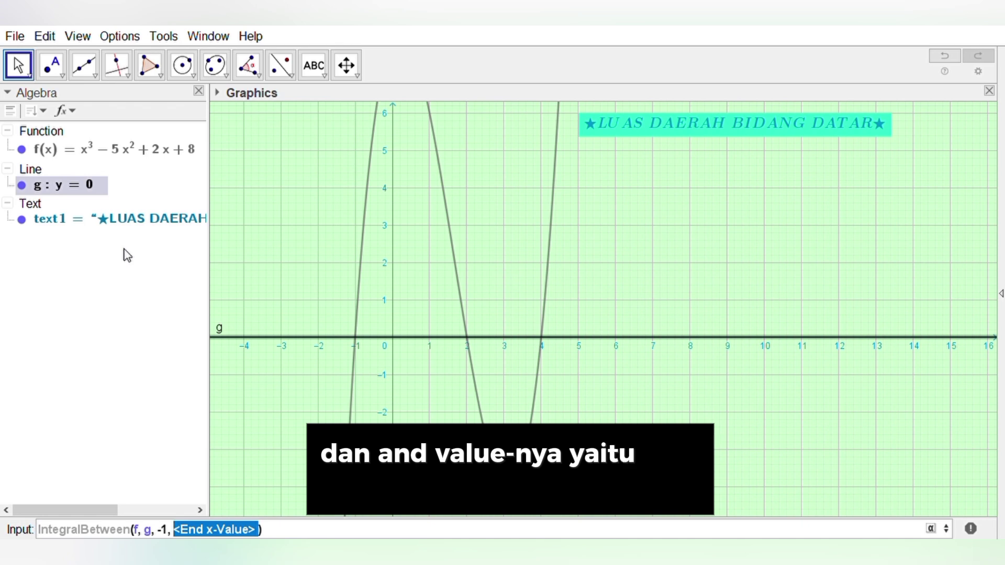
pyautogui.write('2')
pyautogui.press('Return')
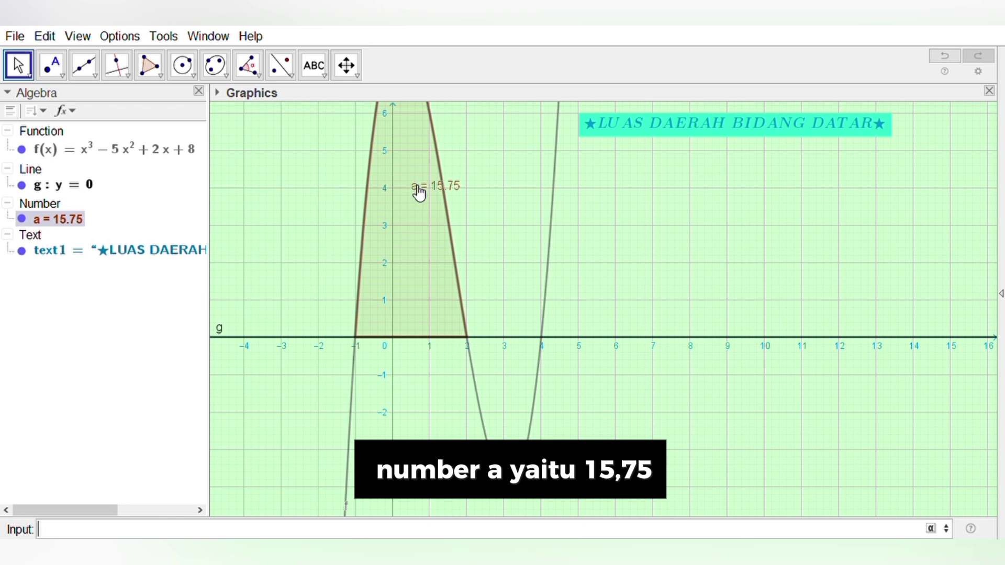
pyautogui.moveTo(420, 192)
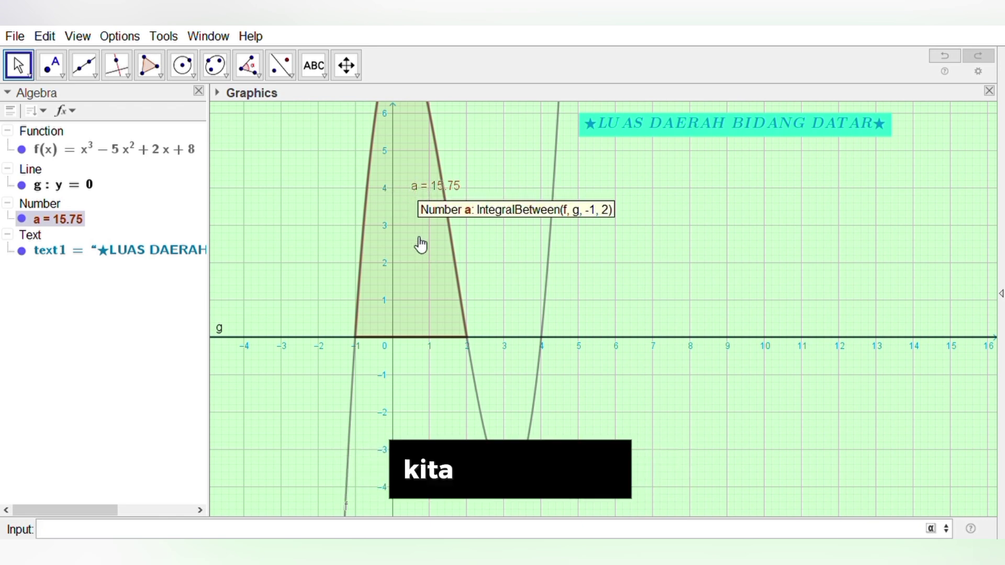
# Add a LaTeX text beside the curve reading \int_{-1}^{2}(f)dx=a, with f and a inserted as linked objects
pyautogui.click(314, 65)
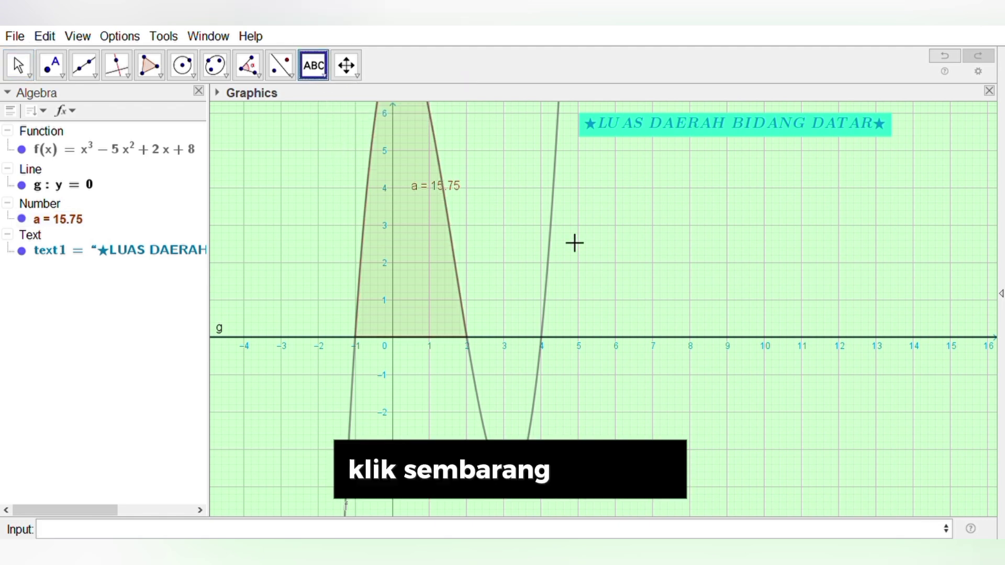
pyautogui.click(610, 224)
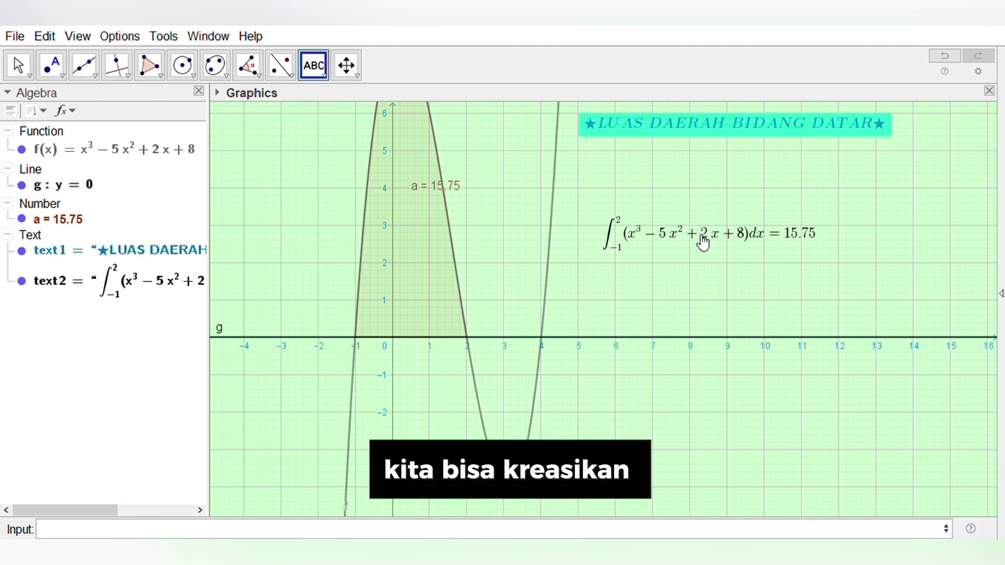
pyautogui.press('Escape')
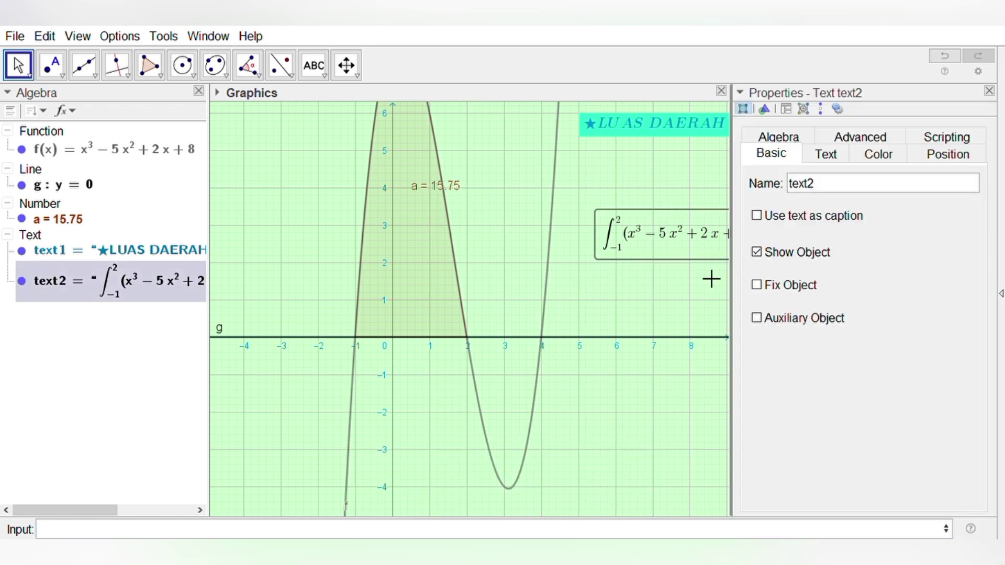
# Style the integral formula text in bold red with a pink background
pyautogui.click(821, 156)
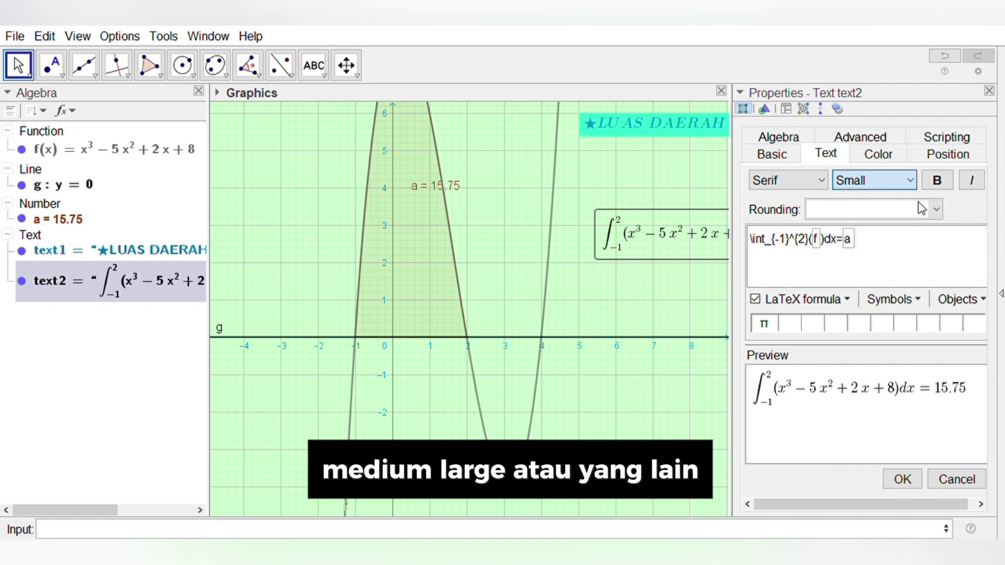
pyautogui.click(936, 181)
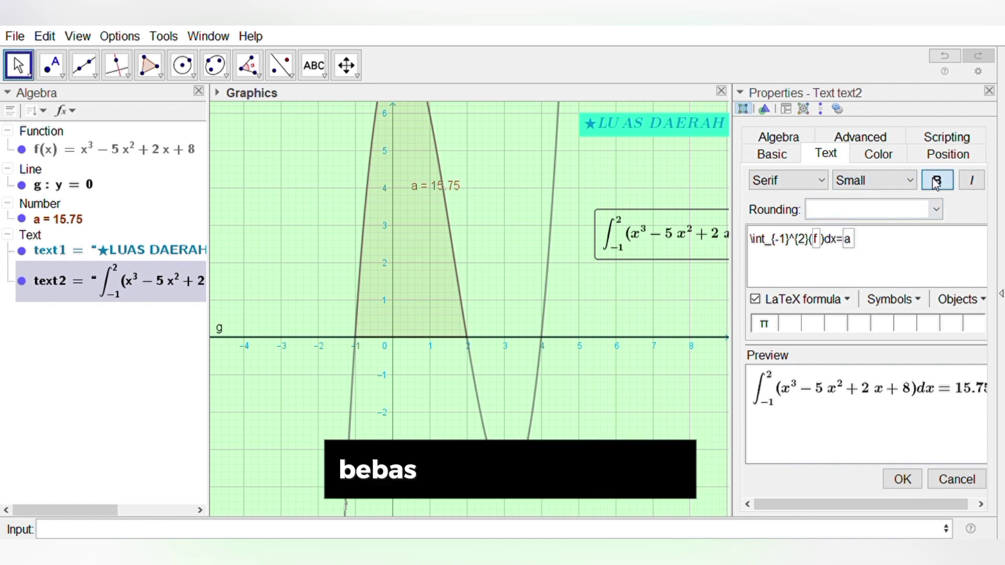
pyautogui.click(879, 155)
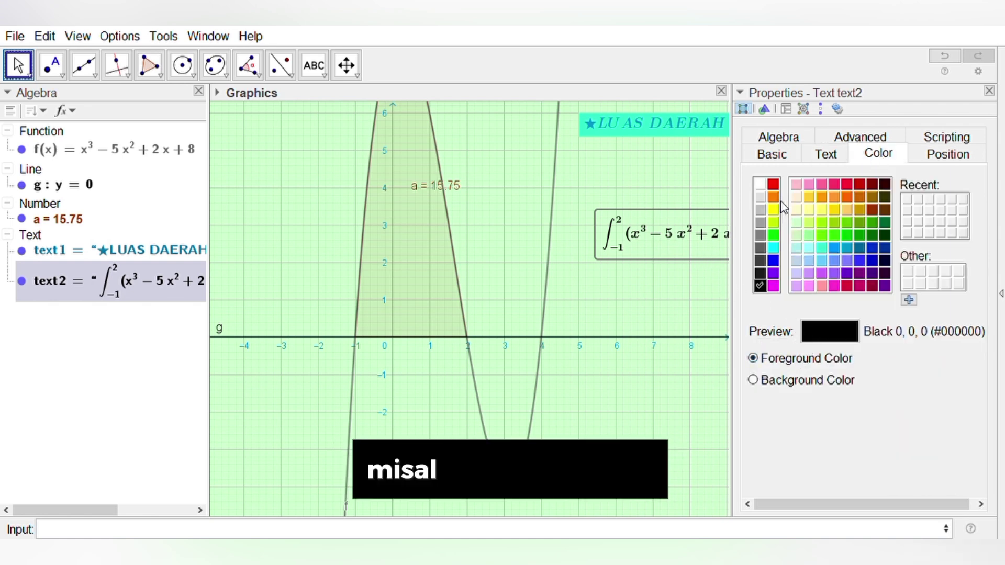
pyautogui.click(773, 185)
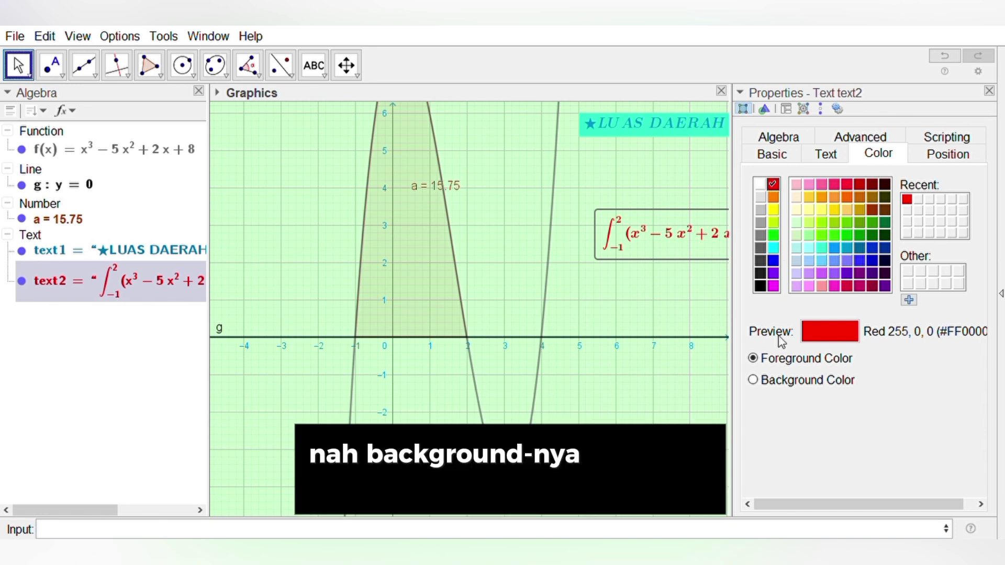
pyautogui.click(759, 379)
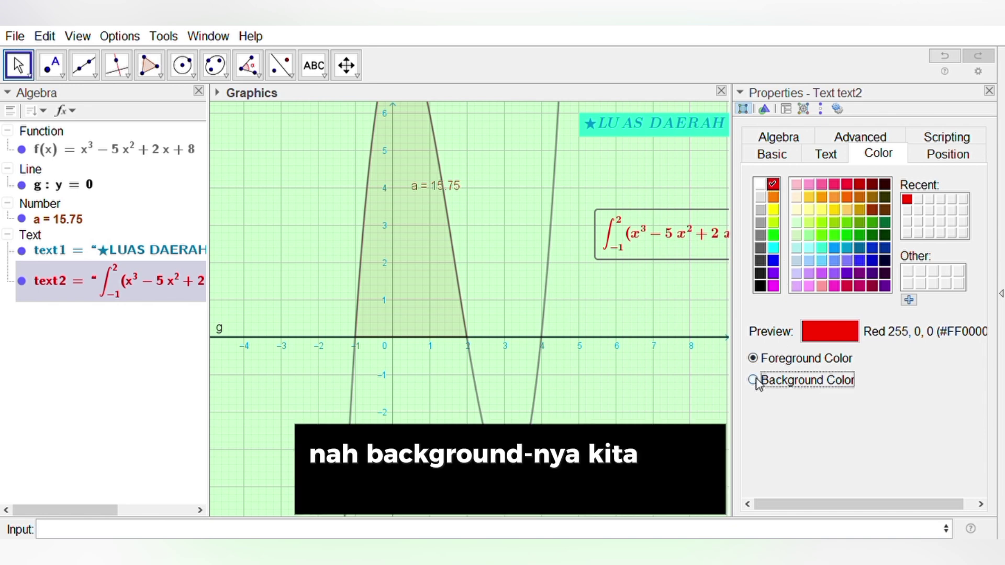
pyautogui.click(806, 186)
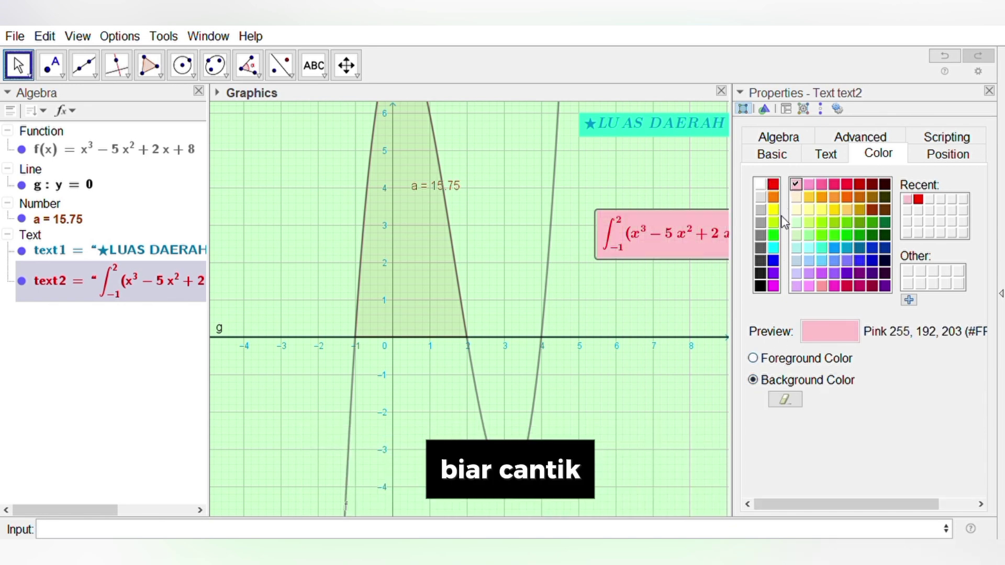
pyautogui.click(990, 94)
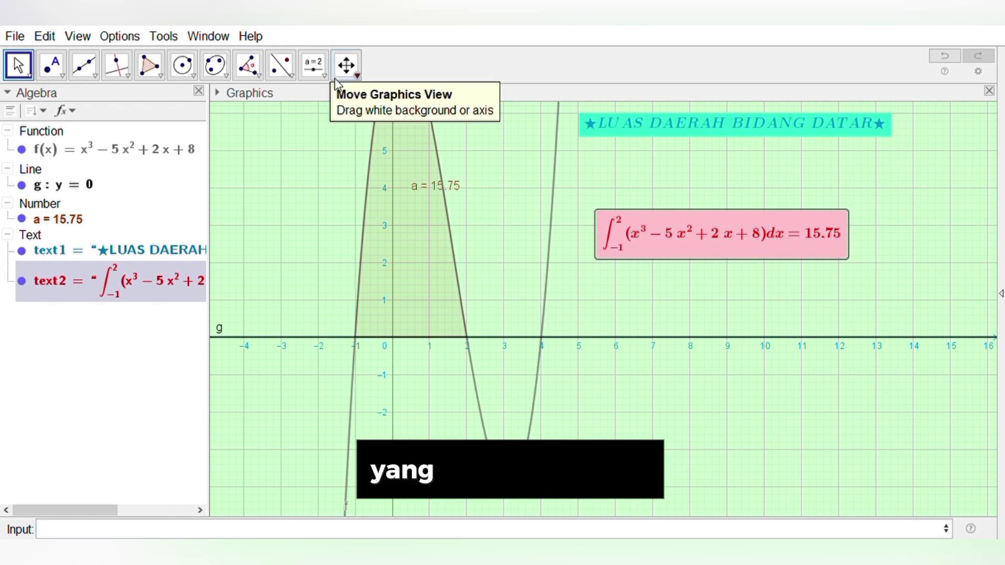
# Add a checkbox captioned "soal 1" near the graph's y = 5 level that shows or hides f, g, a and the integral text
pyautogui.click(316, 69)
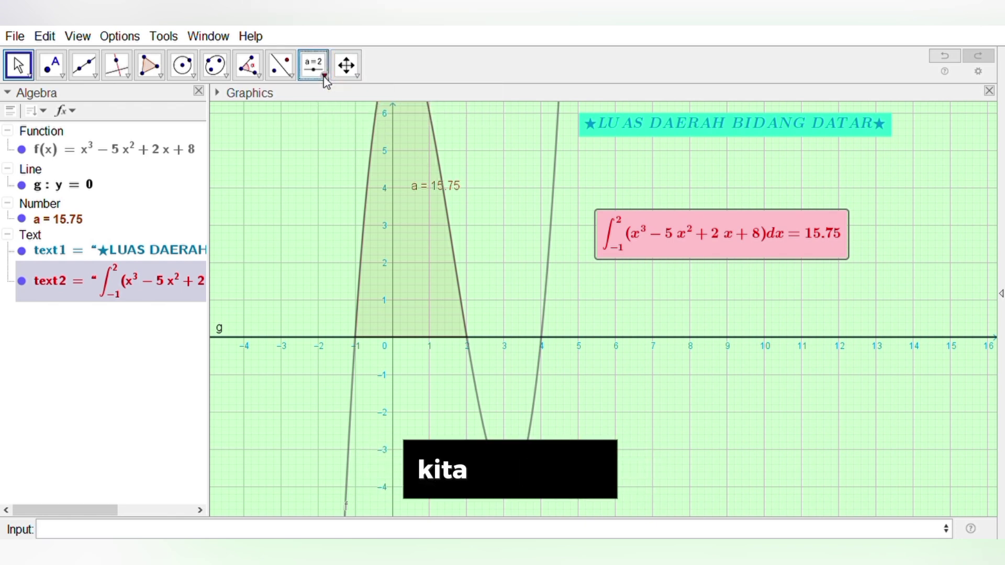
pyautogui.click(333, 225)
pyautogui.click(480, 197)
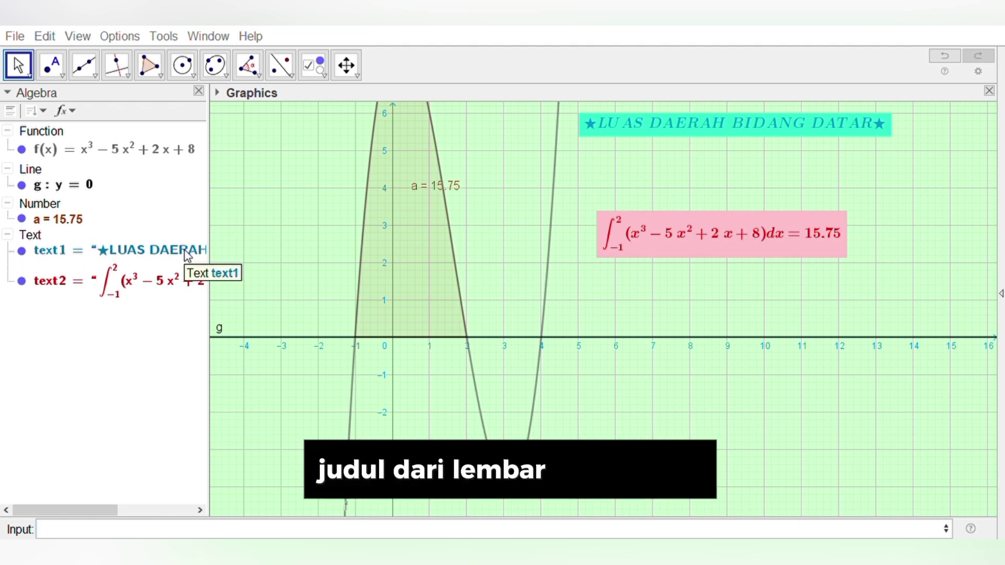
pyautogui.click(118, 153)
pyautogui.click(87, 189)
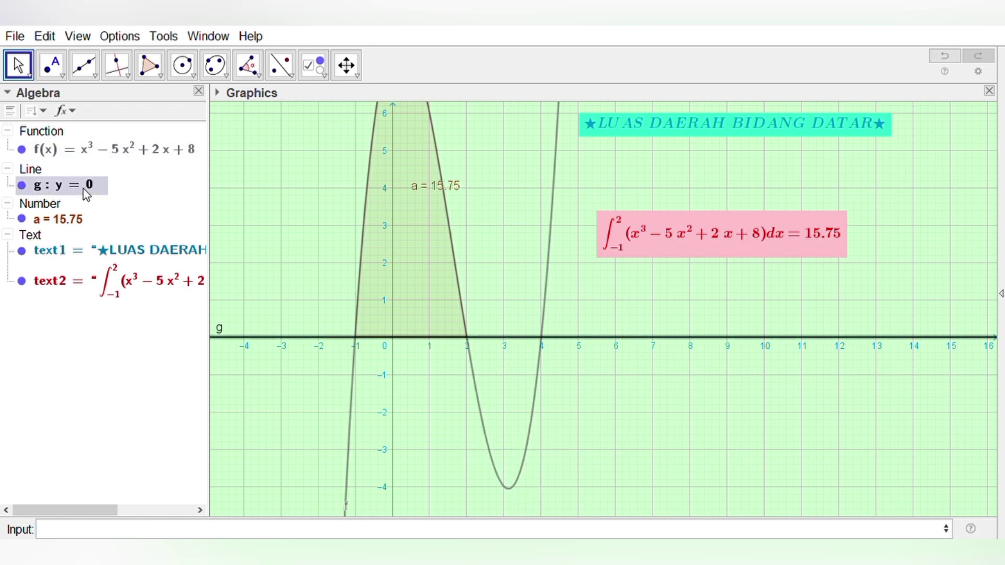
pyautogui.click(69, 222)
pyautogui.click(92, 288)
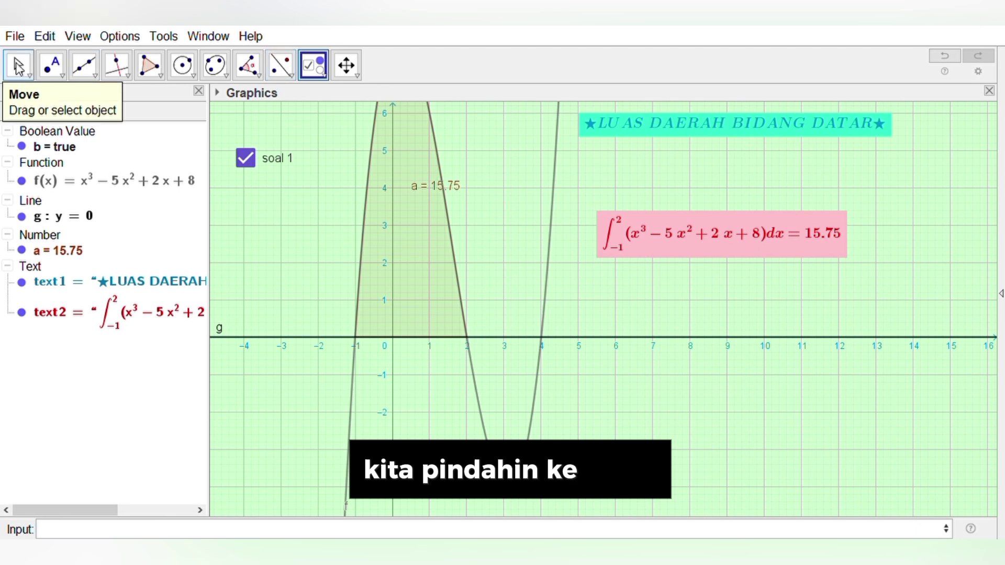
pyautogui.click(18, 64)
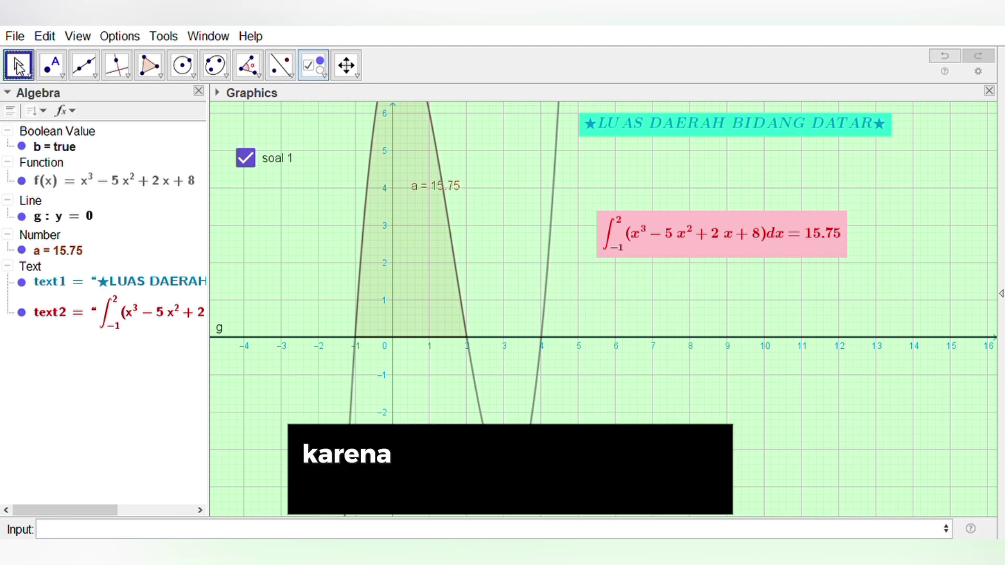
pyautogui.click(314, 65)
pyautogui.press('Escape')
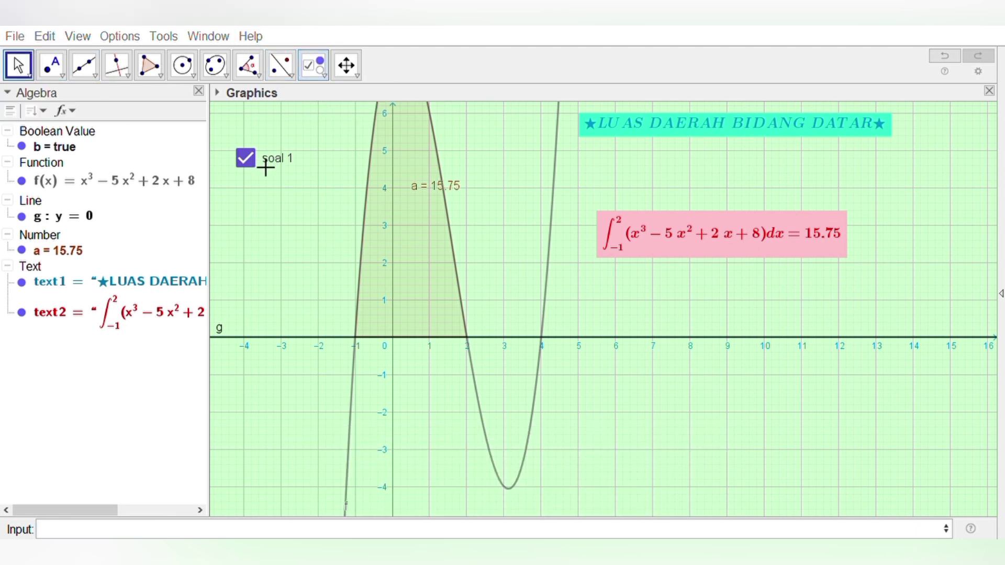
pyautogui.click(313, 65)
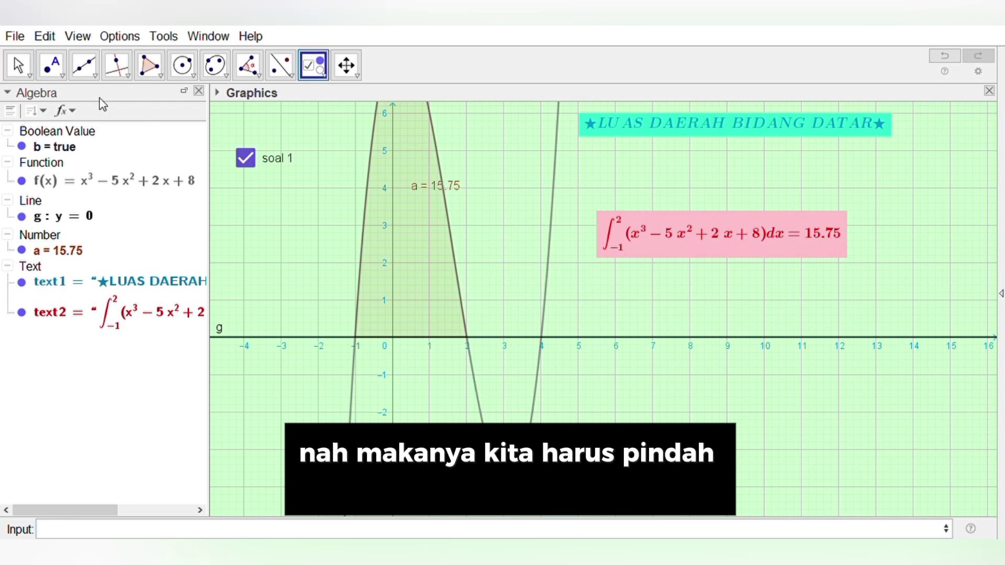
pyautogui.click(19, 64)
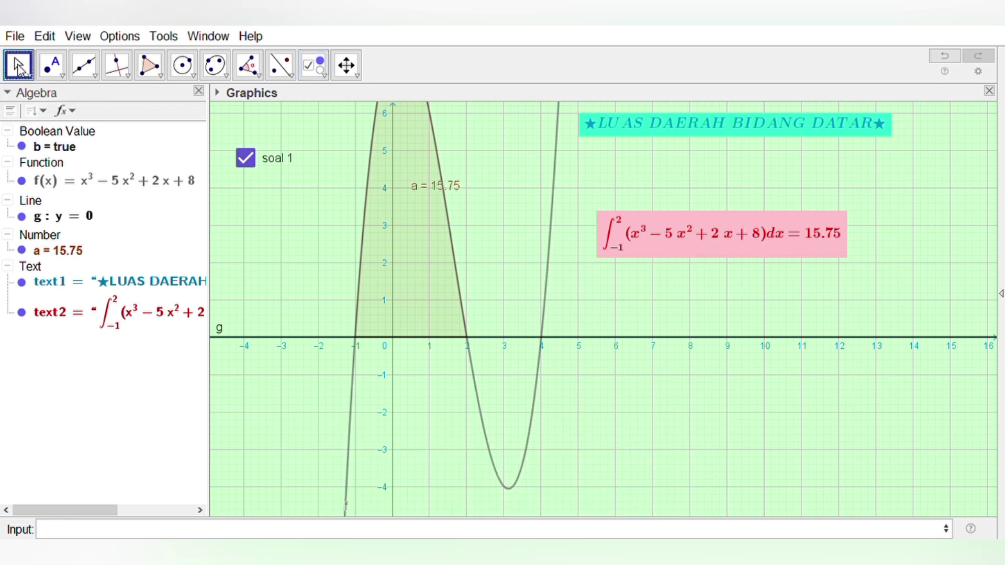
# Test the "soal 1" checkbox with the Move tool and leave it unchecked to hide its linked objects
pyautogui.click(252, 164)
pyautogui.click(250, 167)
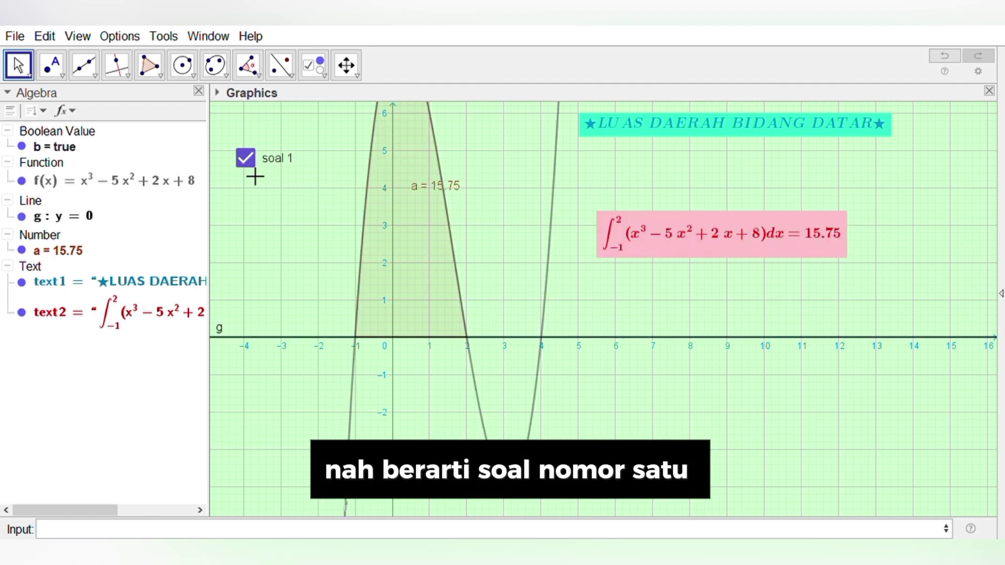
pyautogui.click(253, 173)
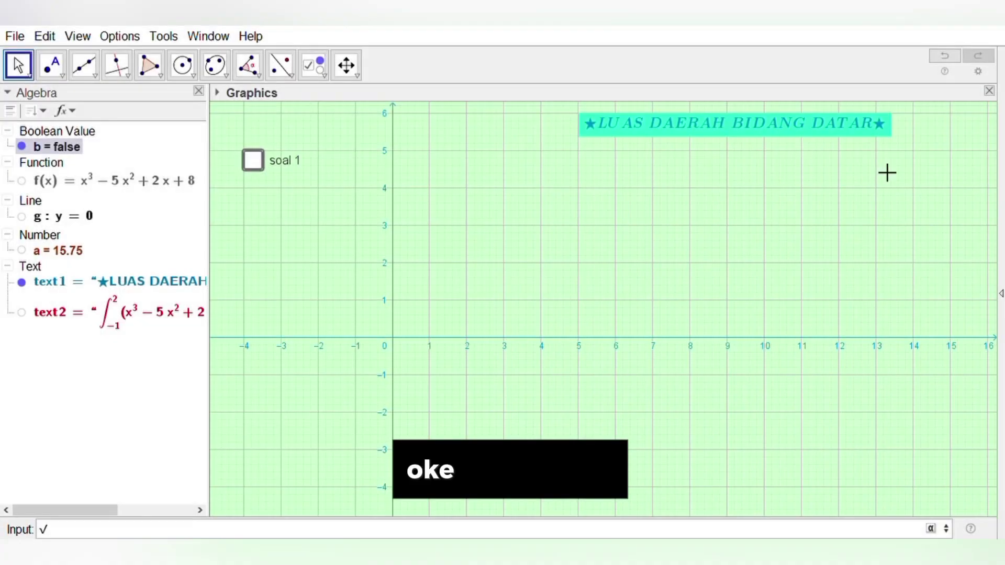
pyautogui.write('√')
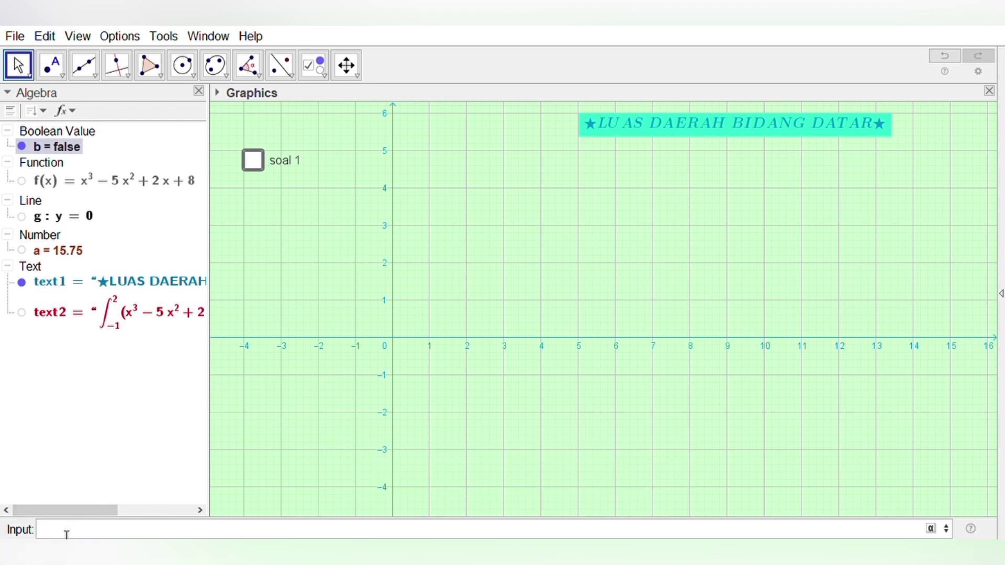
# Enter the two functions x+4 and x^2-2 for the second area problem
pyautogui.write('x')
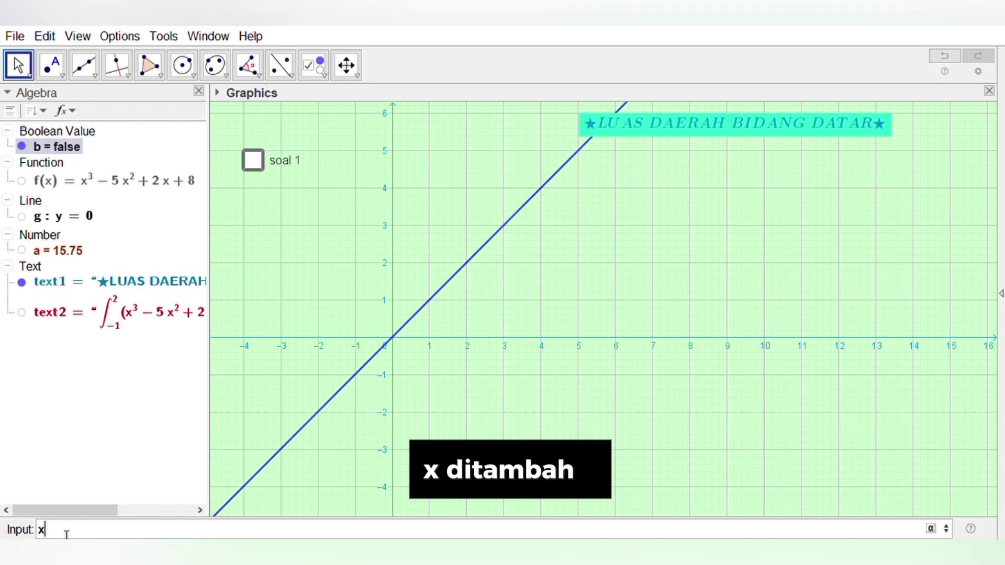
pyautogui.write('+4')
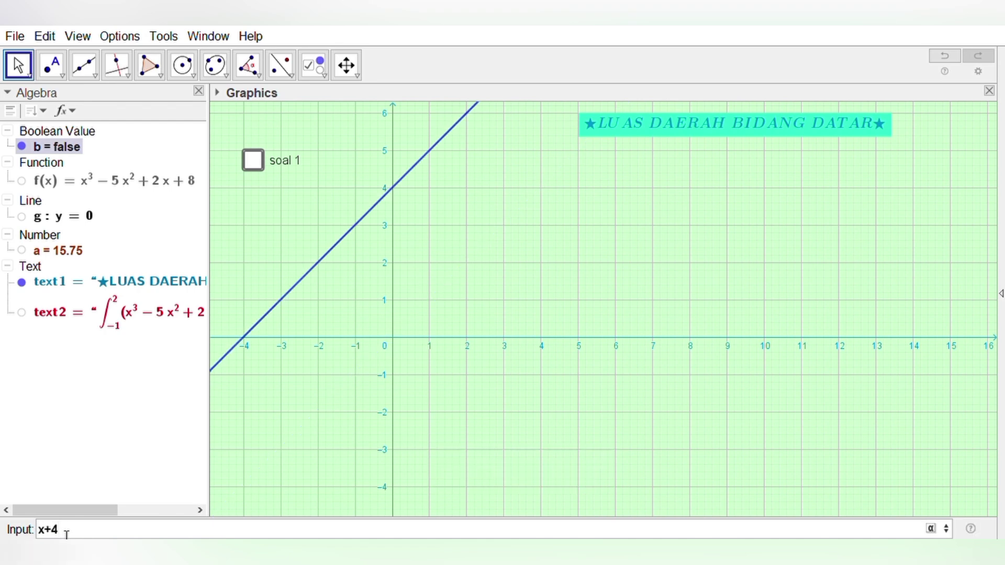
pyautogui.press('Return')
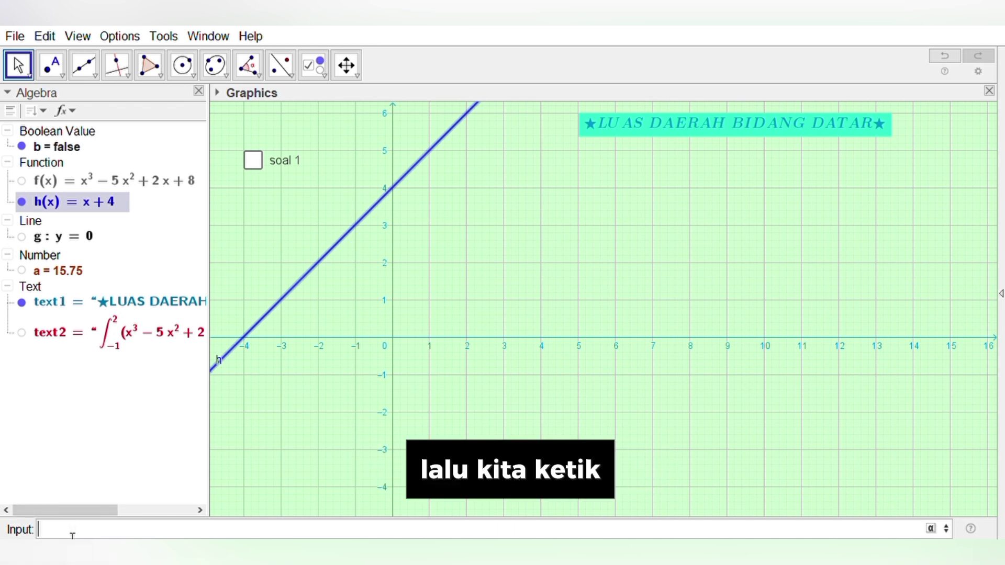
pyautogui.write('x')
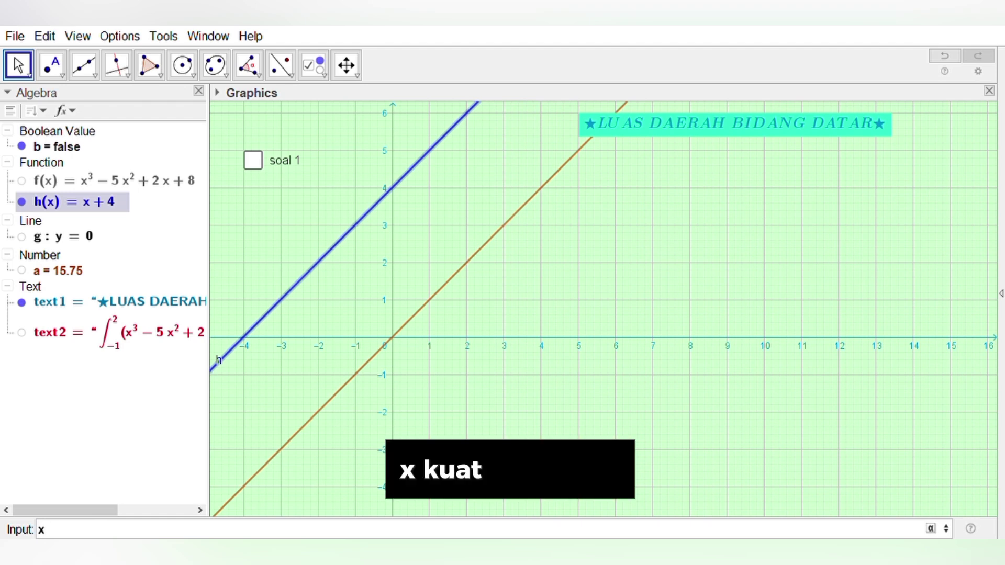
pyautogui.write('^')
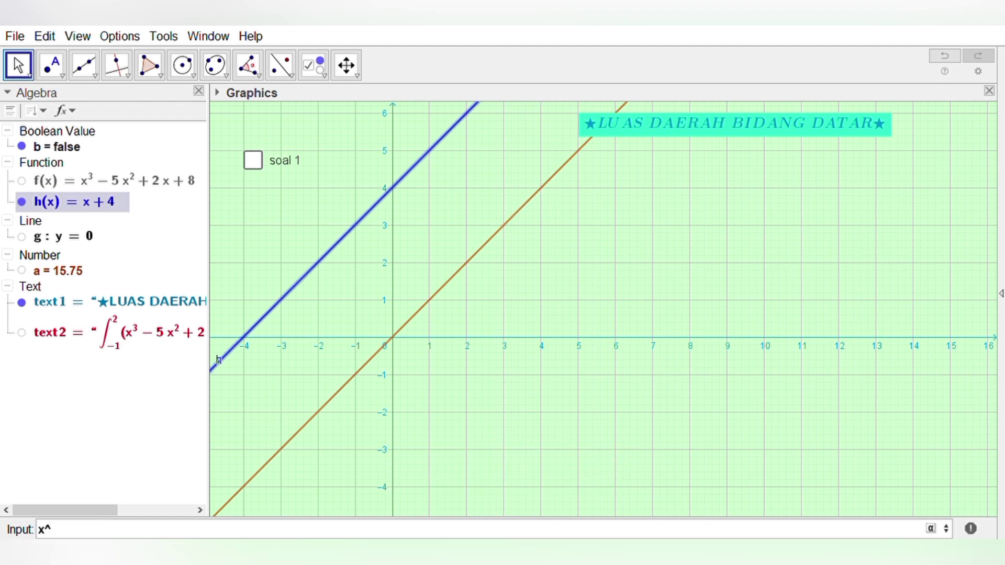
pyautogui.write('2')
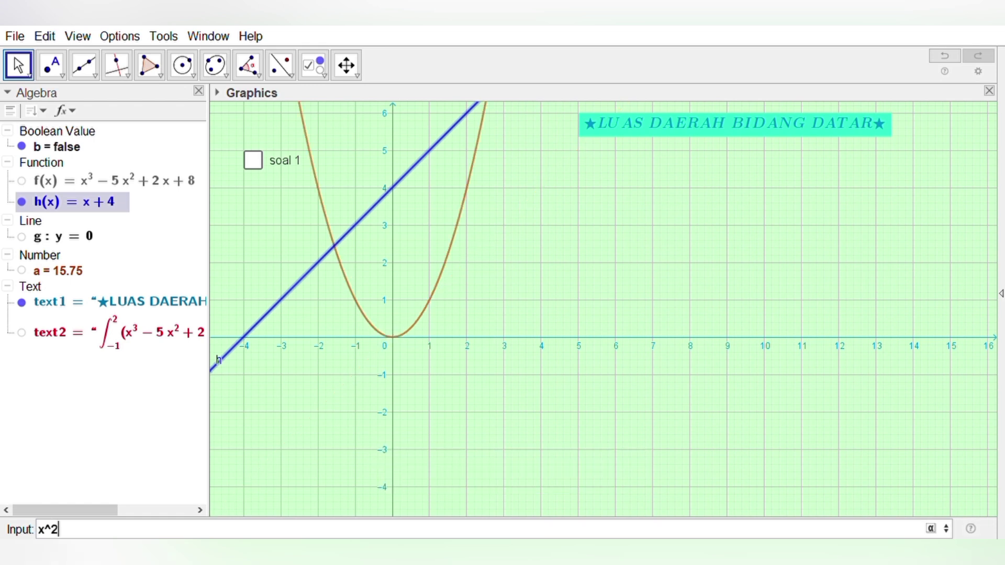
pyautogui.write('-2')
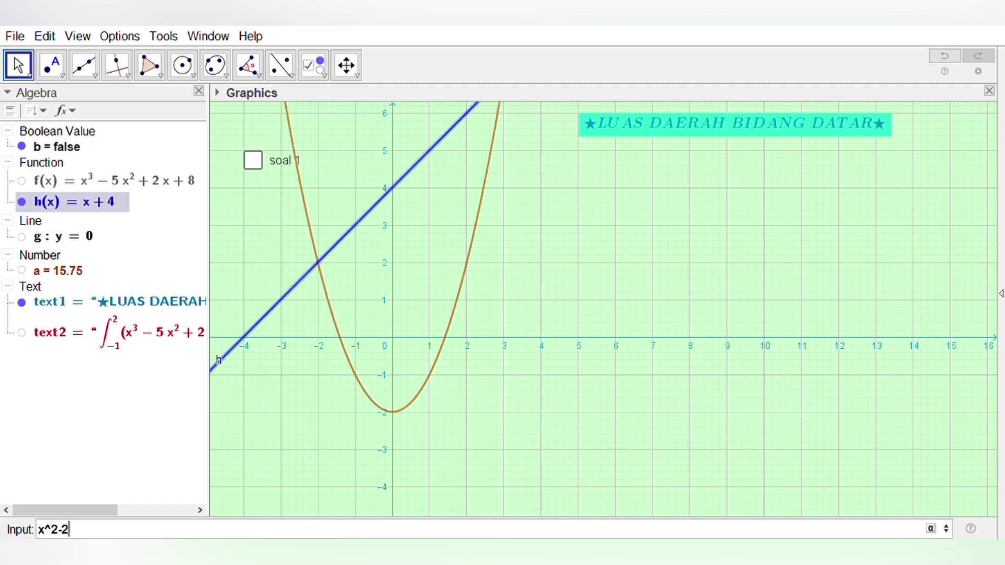
pyautogui.press('Return')
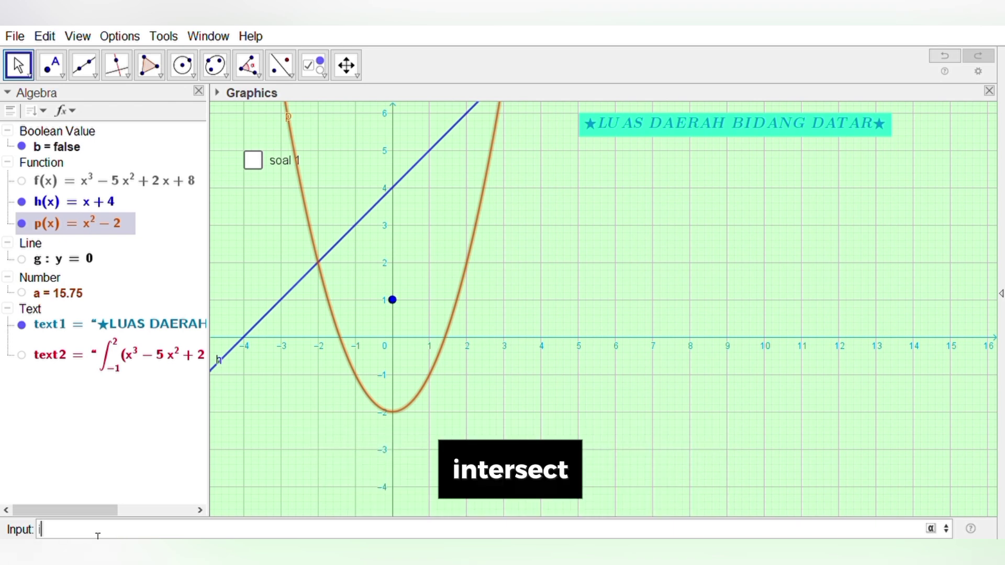
# Create the intersection points of line h and parabola p with the Intersect command
pyautogui.write('inter')
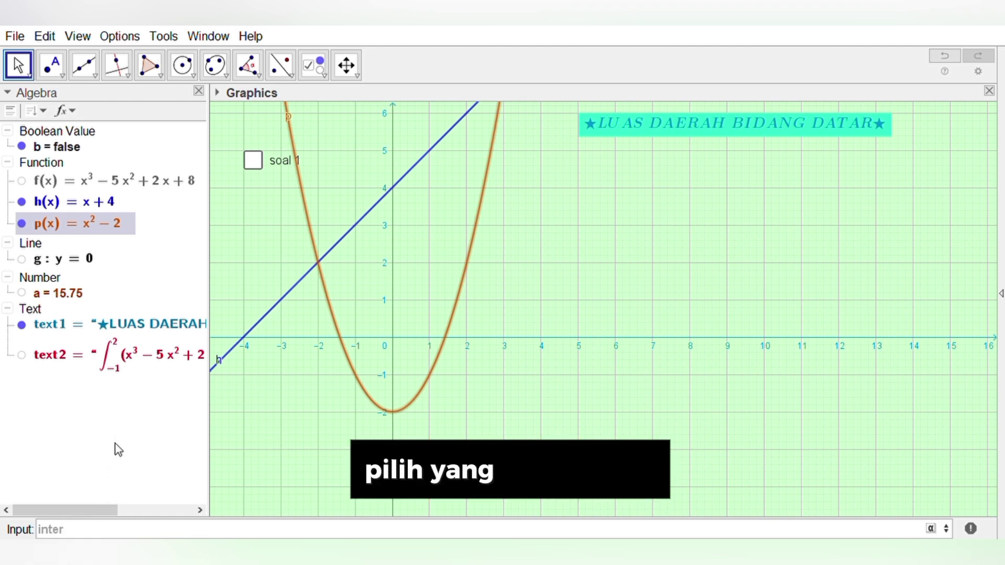
pyautogui.press('Return')
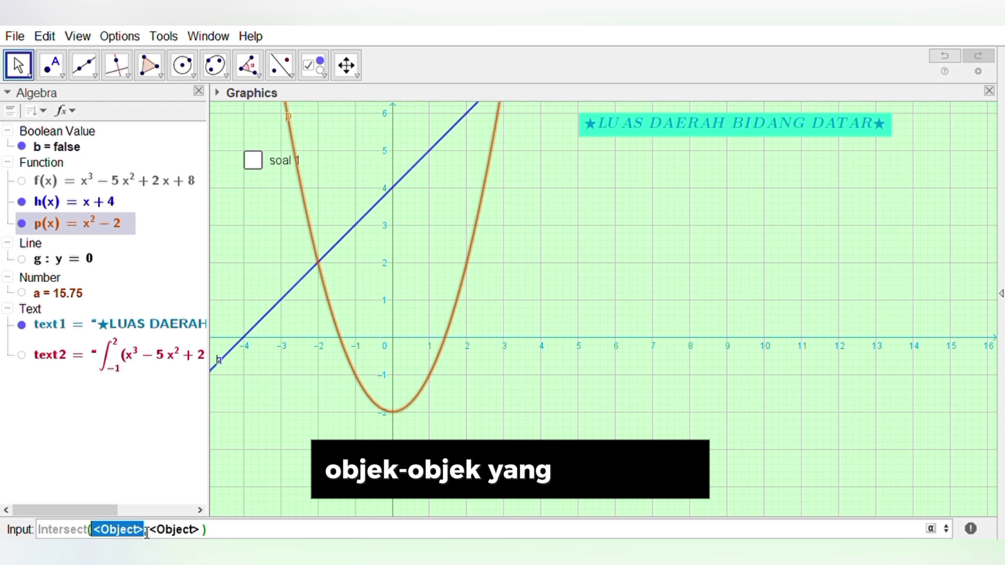
pyautogui.write('h')
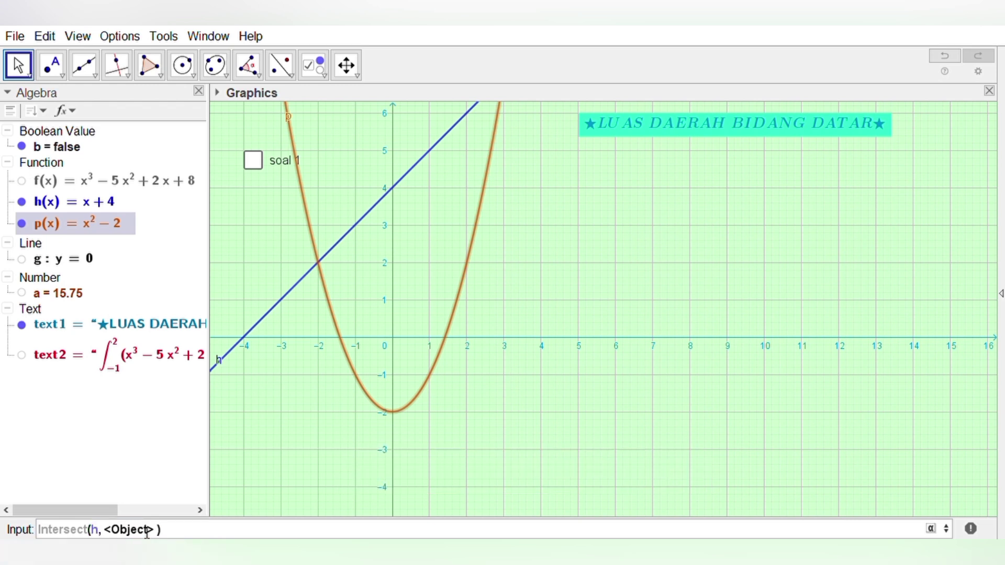
pyautogui.click(163, 534)
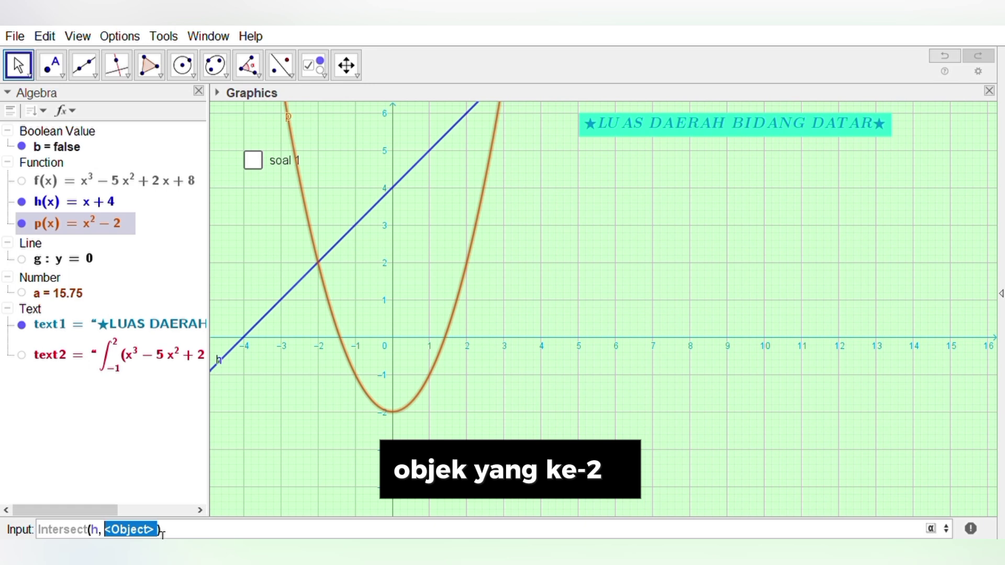
pyautogui.write('p')
pyautogui.press('Return')
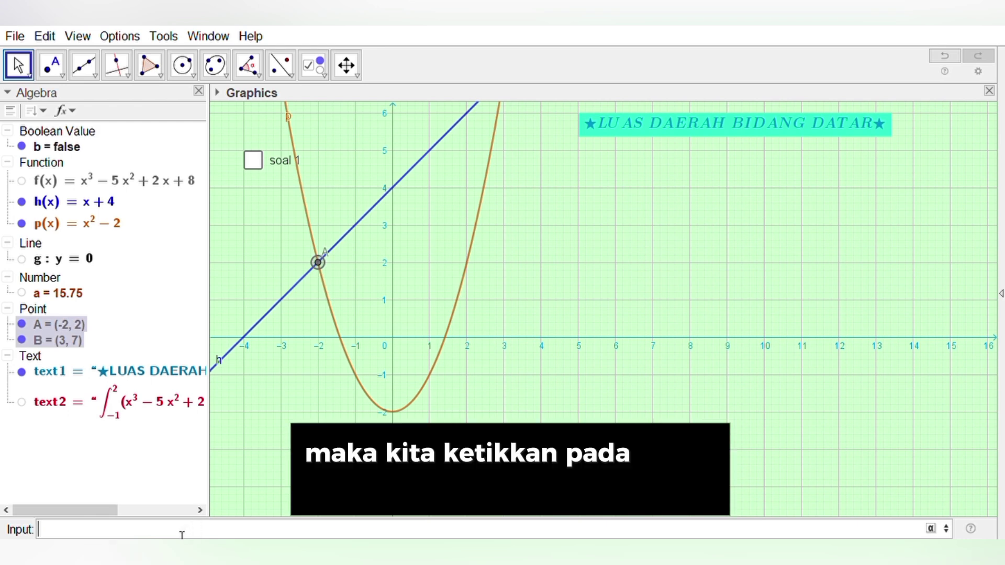
# Compute and shade the area between h and p from x = -2 to x = 3 with IntegralBetween
pyautogui.write('int')
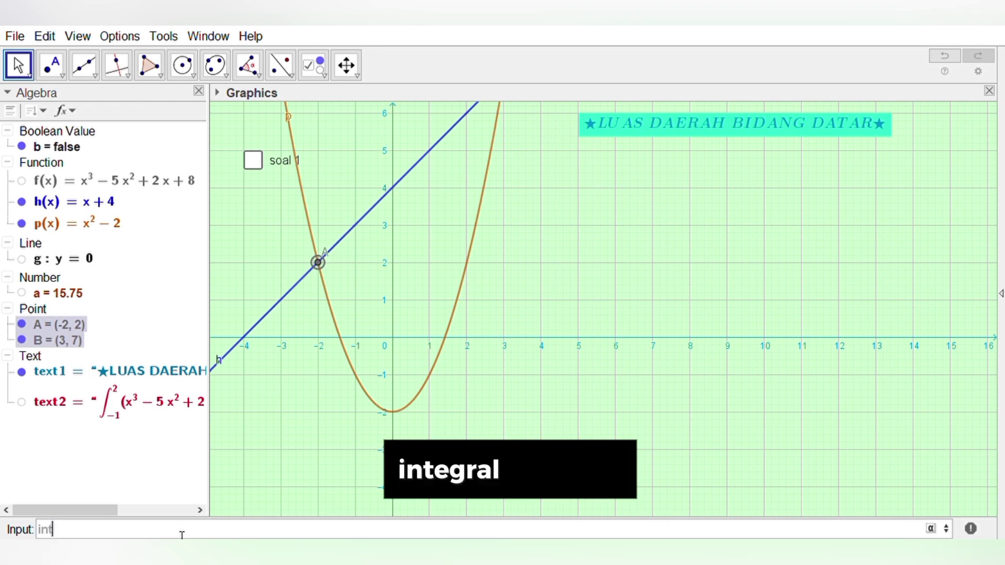
pyautogui.write('e')
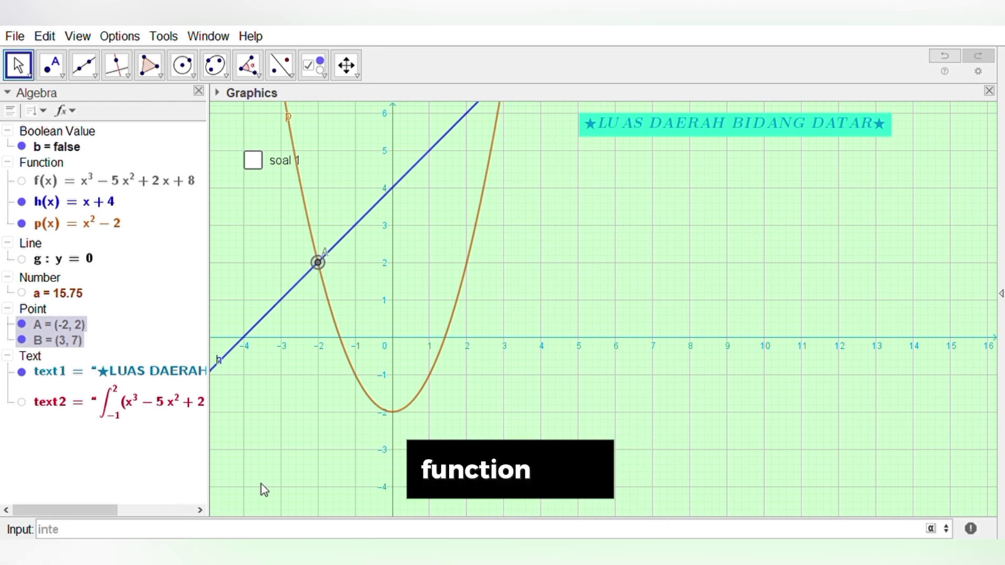
pyautogui.click(307, 493)
pyautogui.press('BackSpace')
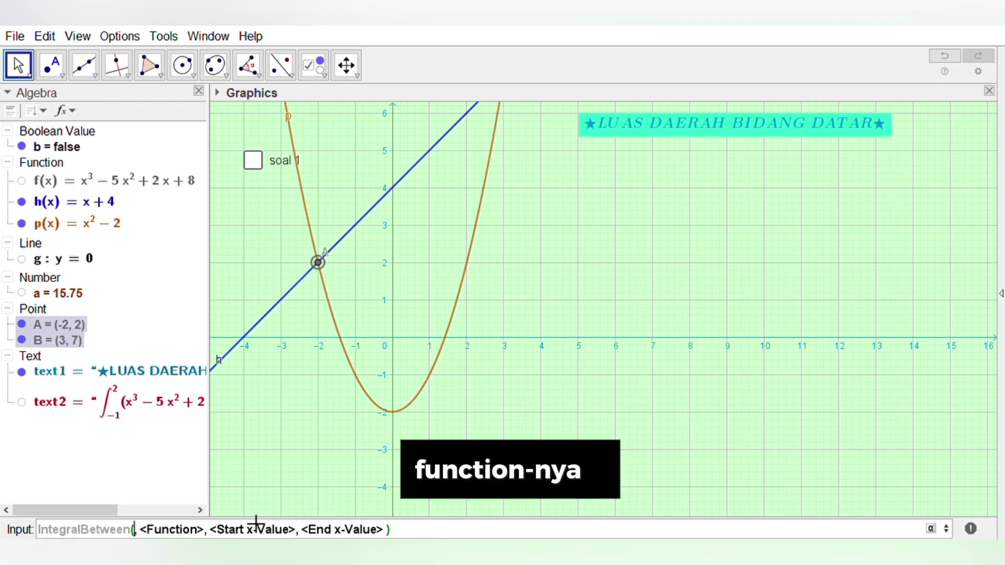
pyautogui.write('h')
pyautogui.press('Tab')
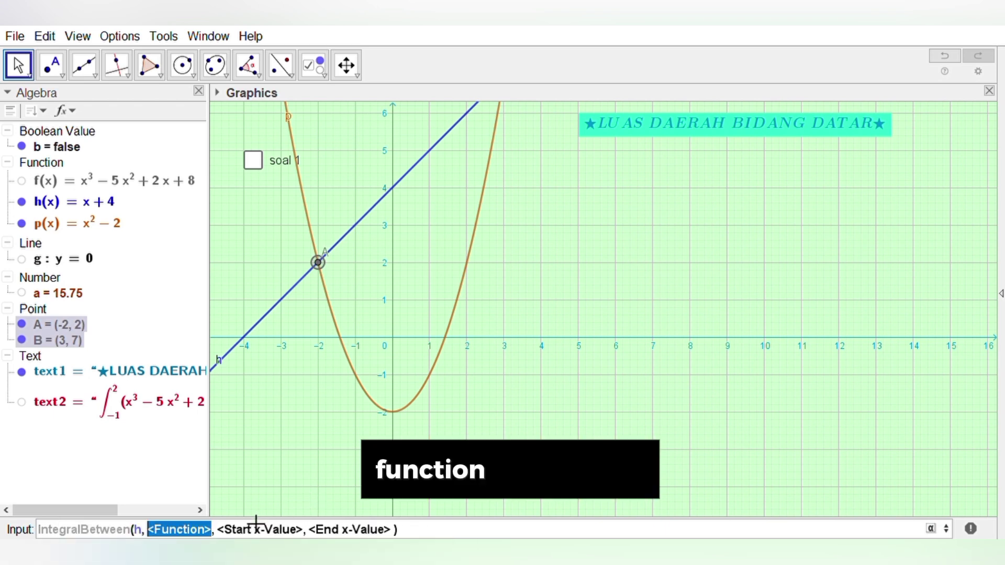
pyautogui.write('p')
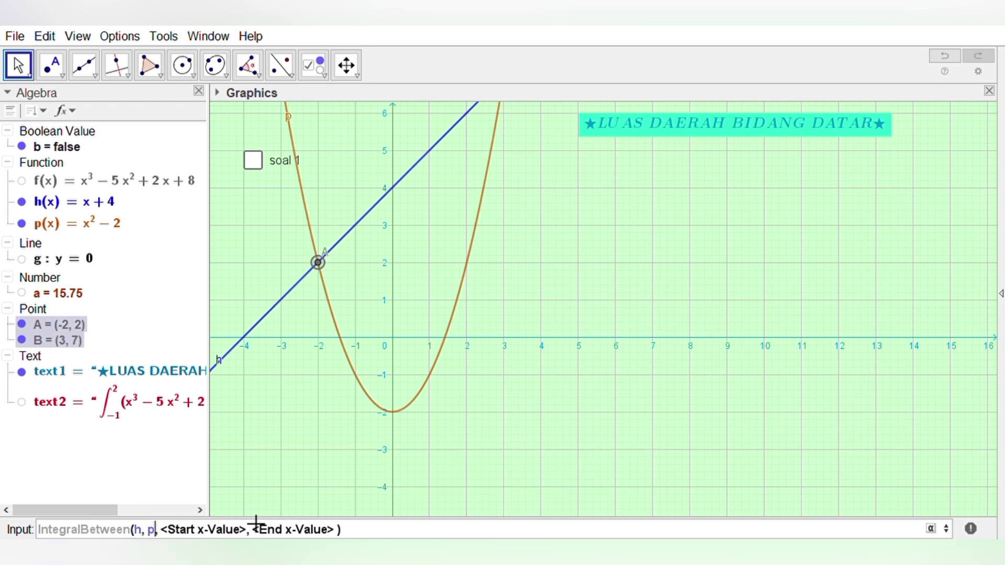
pyautogui.press('Tab')
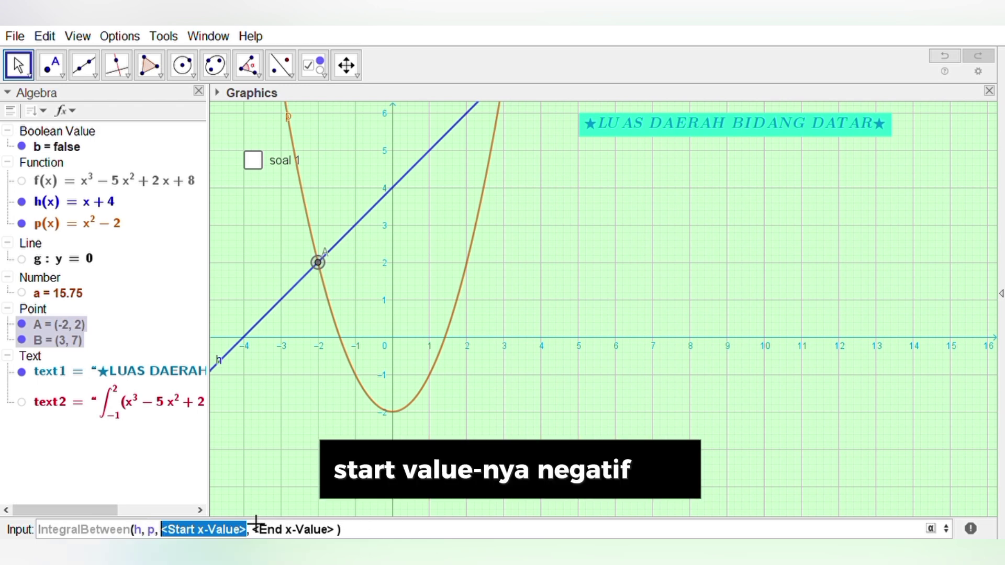
pyautogui.write('-2')
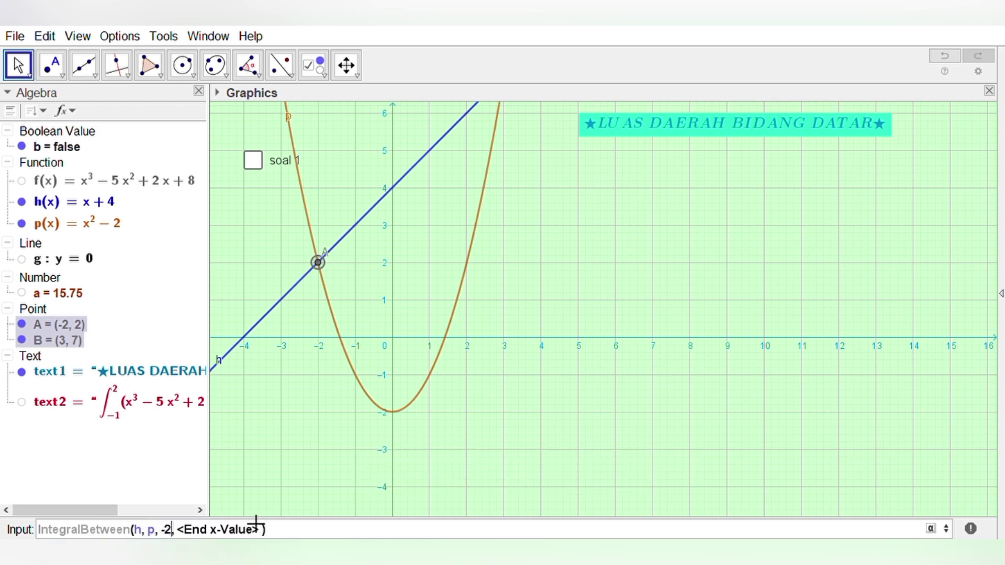
pyautogui.press('Tab')
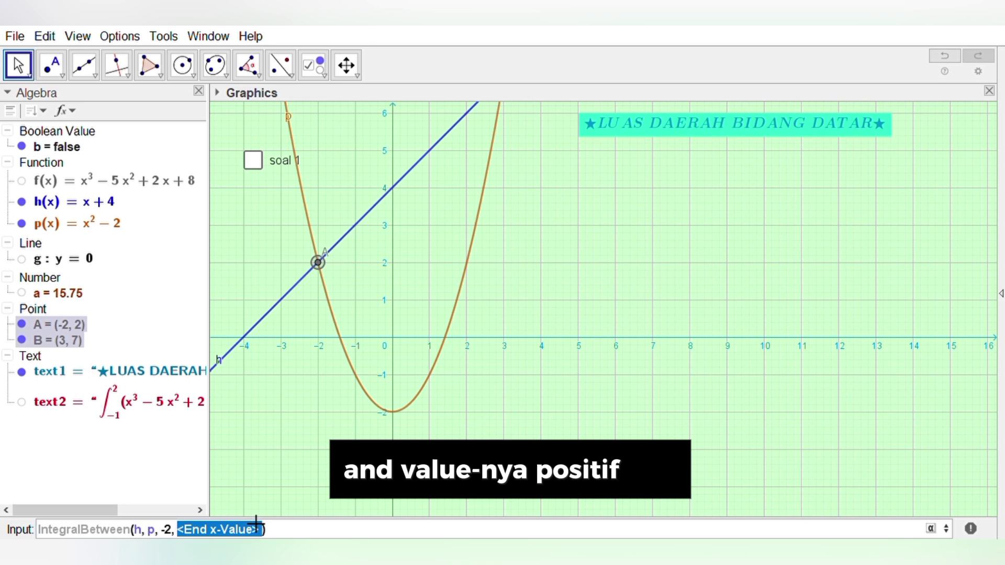
pyautogui.write('3')
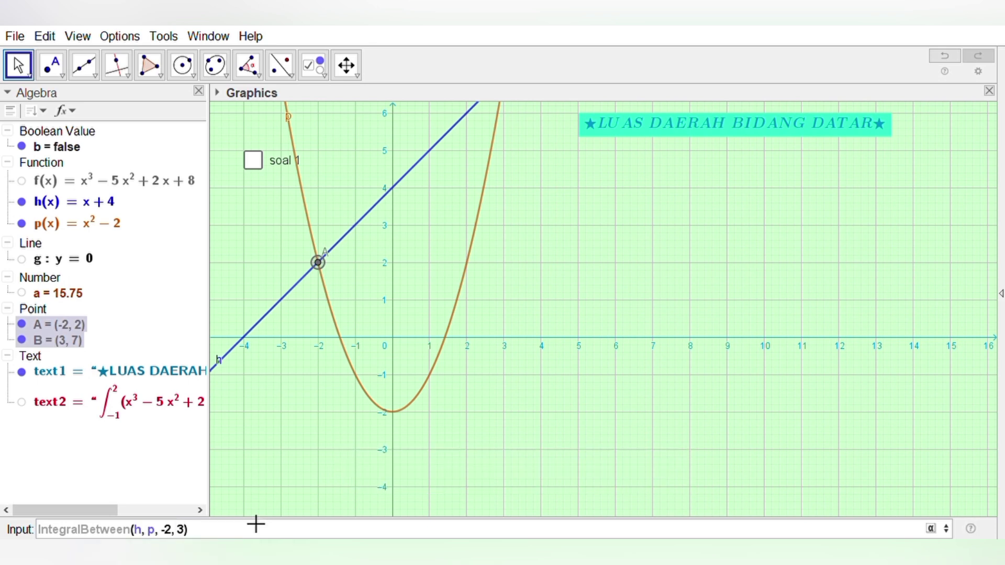
pyautogui.press('Return')
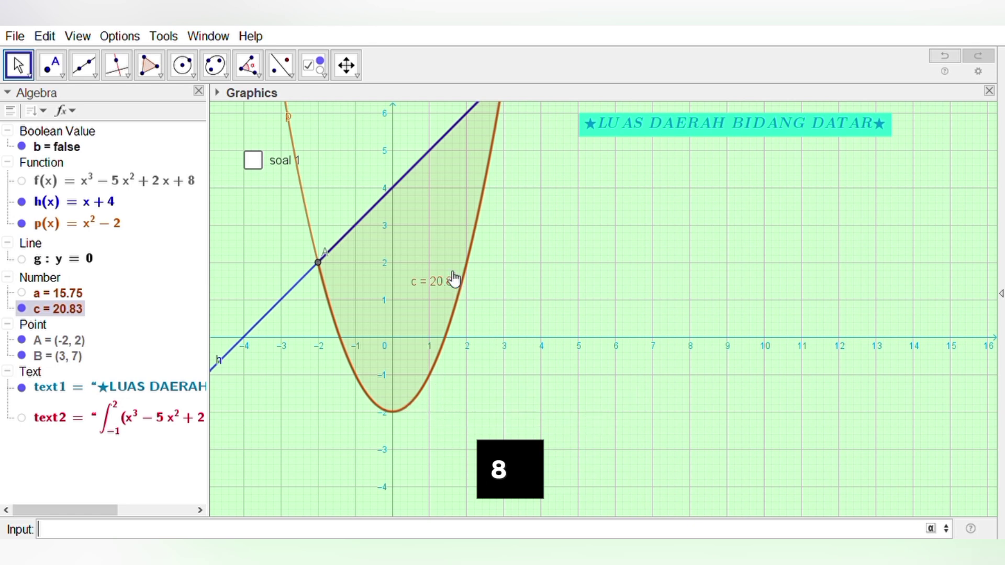
# Add the LaTeX text \int_{-2}^{3}(h-p)dx=c beside the curves with h, p and c linked, in bold on a light violet background
pyautogui.click(323, 67)
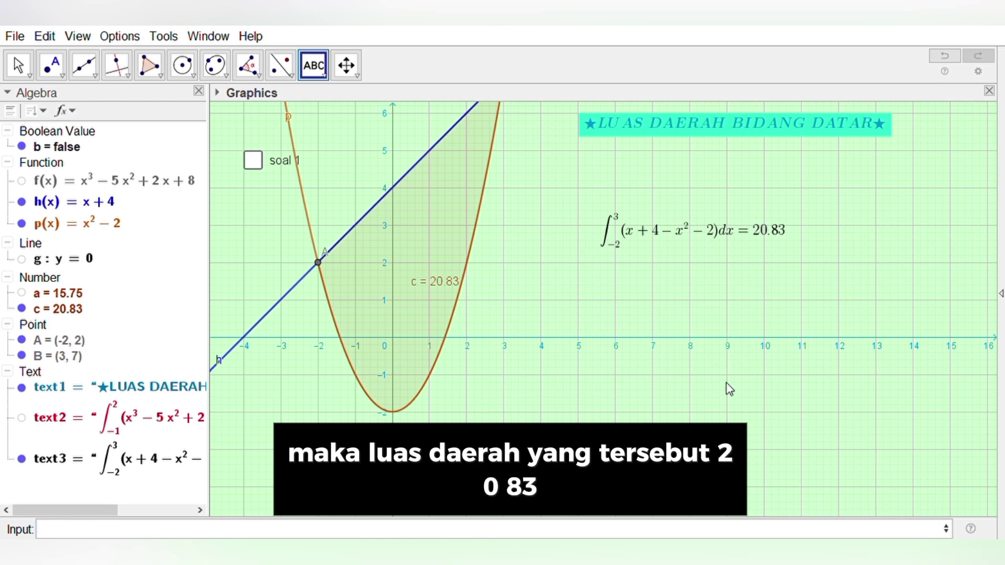
pyautogui.click(760, 323)
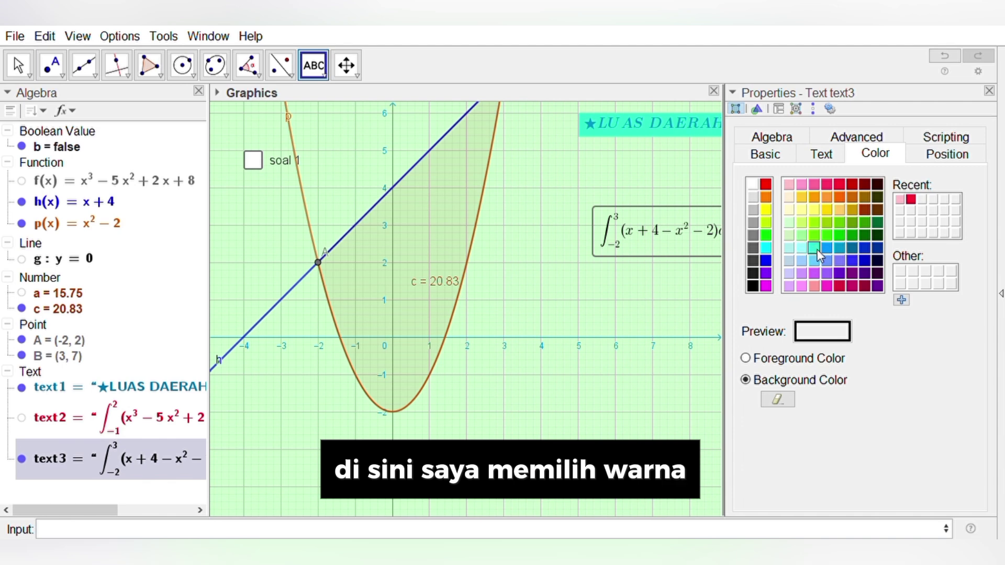
pyautogui.click(788, 287)
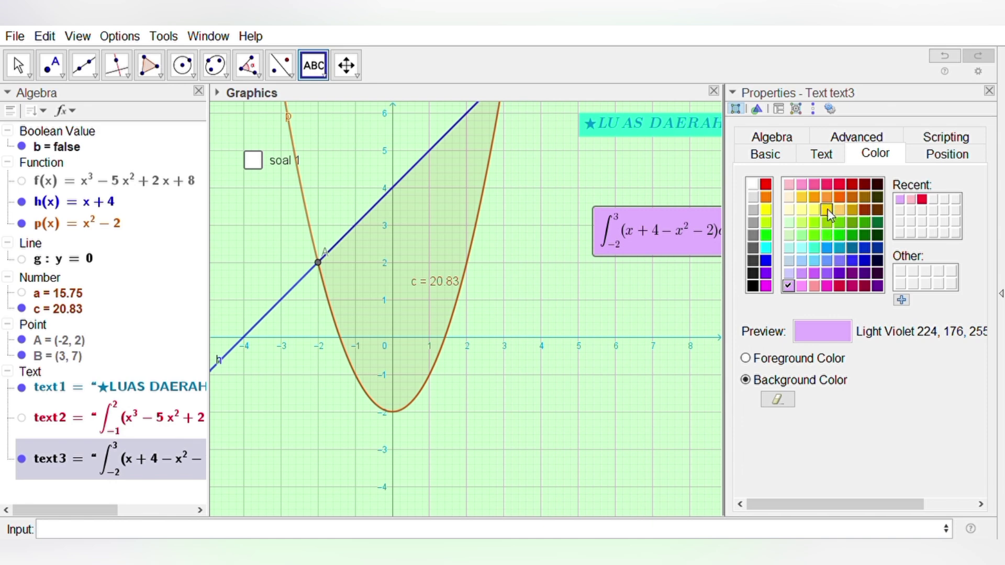
pyautogui.click(827, 156)
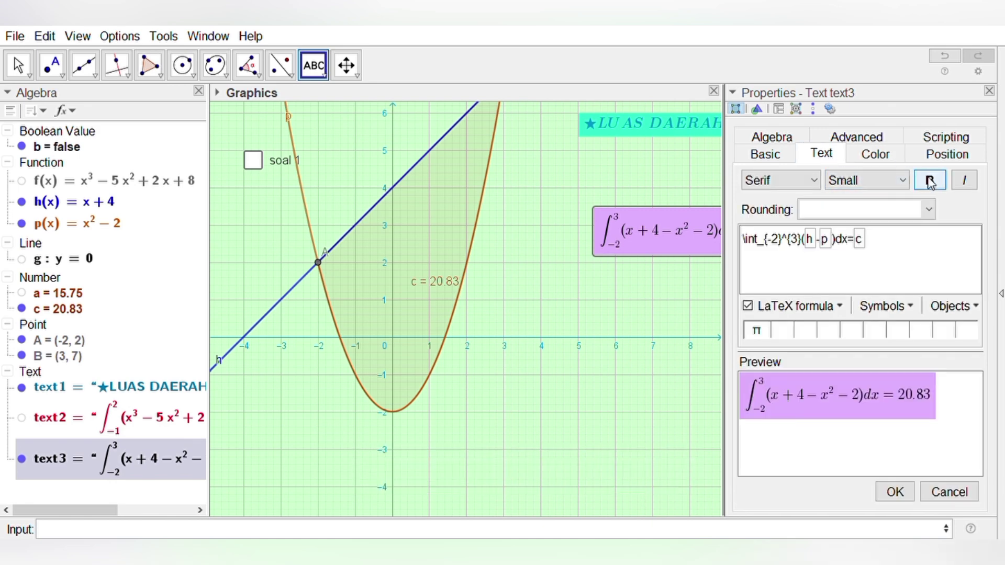
pyautogui.click(930, 181)
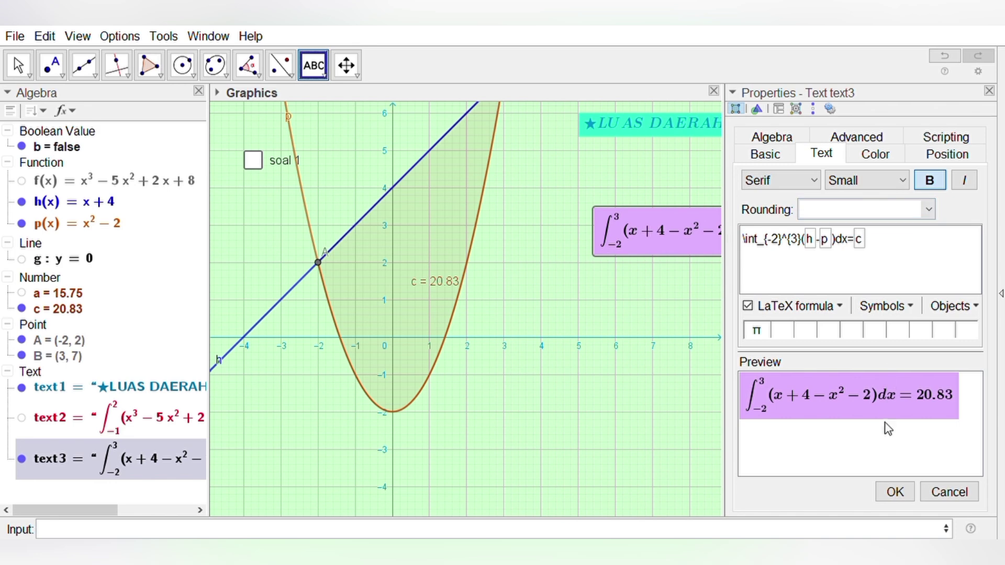
pyautogui.click(894, 491)
pyautogui.press('Escape')
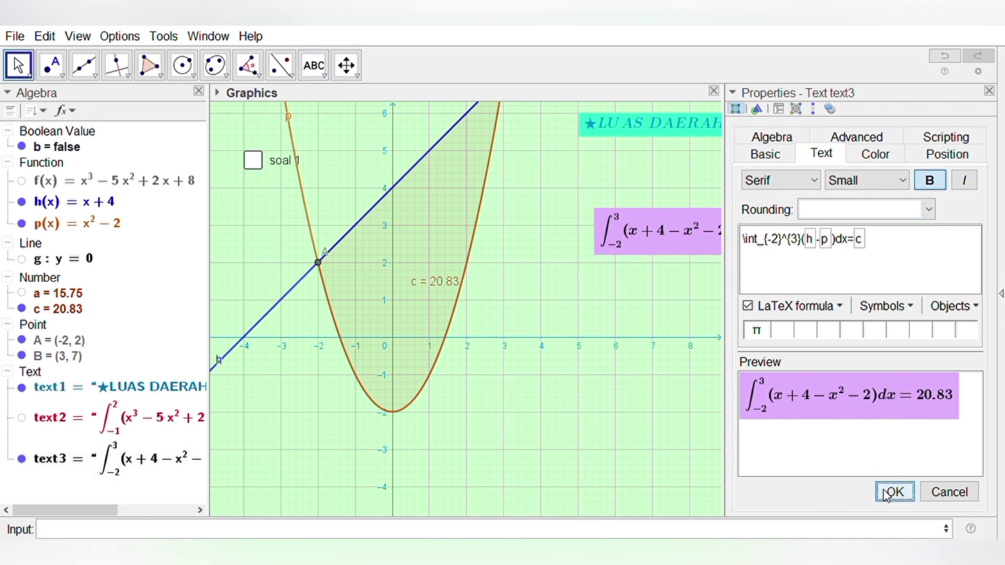
pyautogui.click(989, 92)
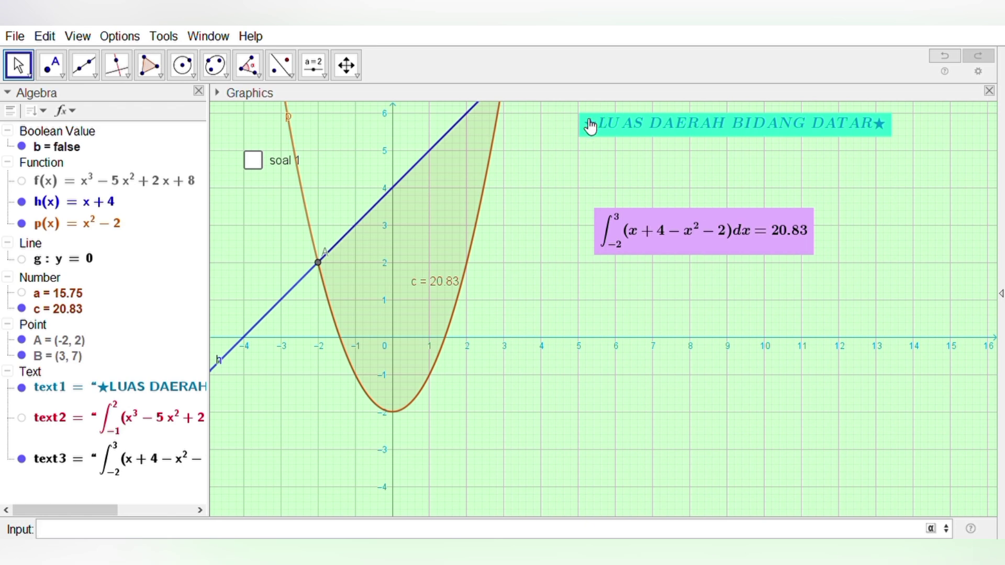
# Add a checkbox captioned Soal 2 that shows or hides h, p, c, points A and B, and the second formula text
pyautogui.click(323, 74)
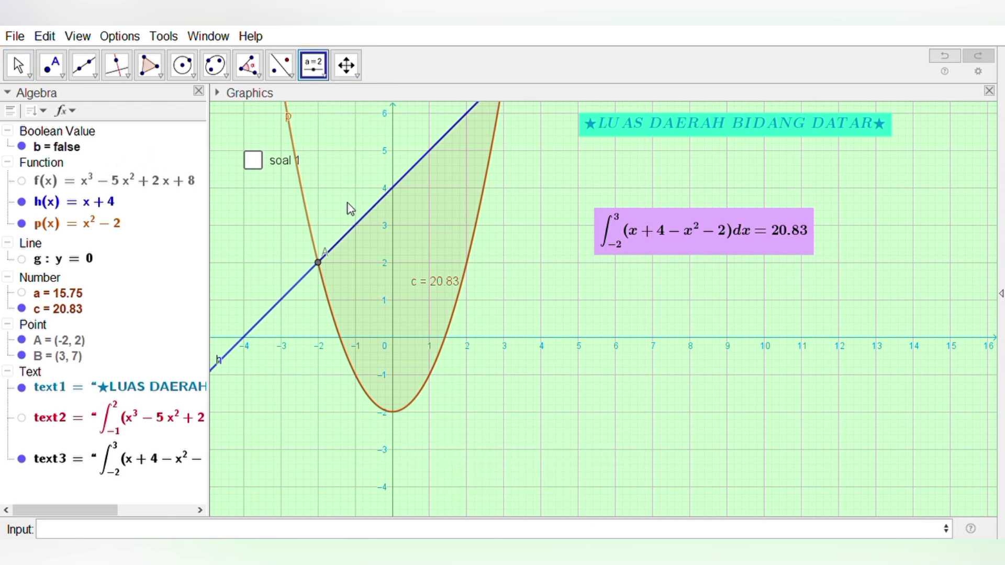
pyautogui.click(350, 223)
pyautogui.click(470, 204)
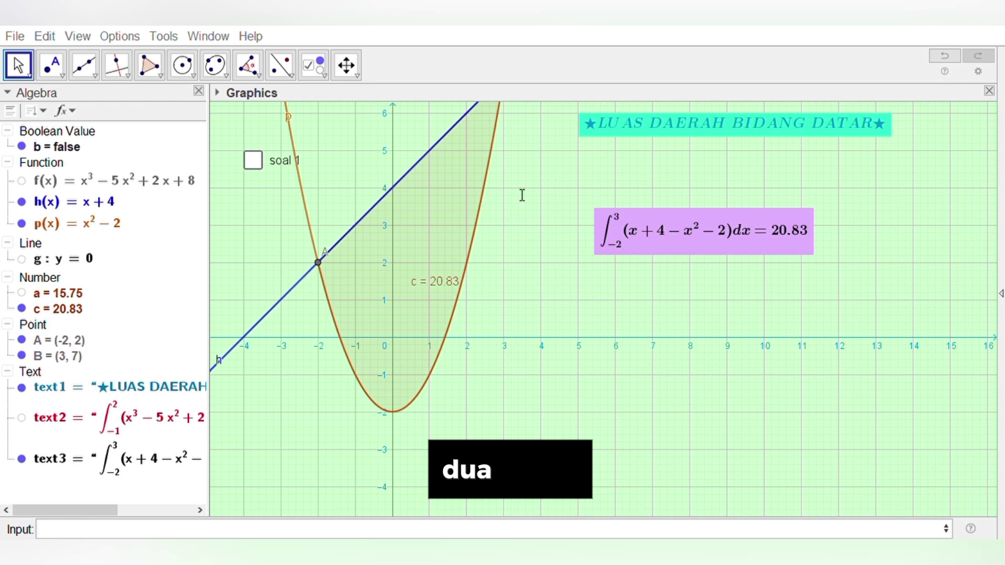
pyautogui.click(105, 204)
pyautogui.click(104, 230)
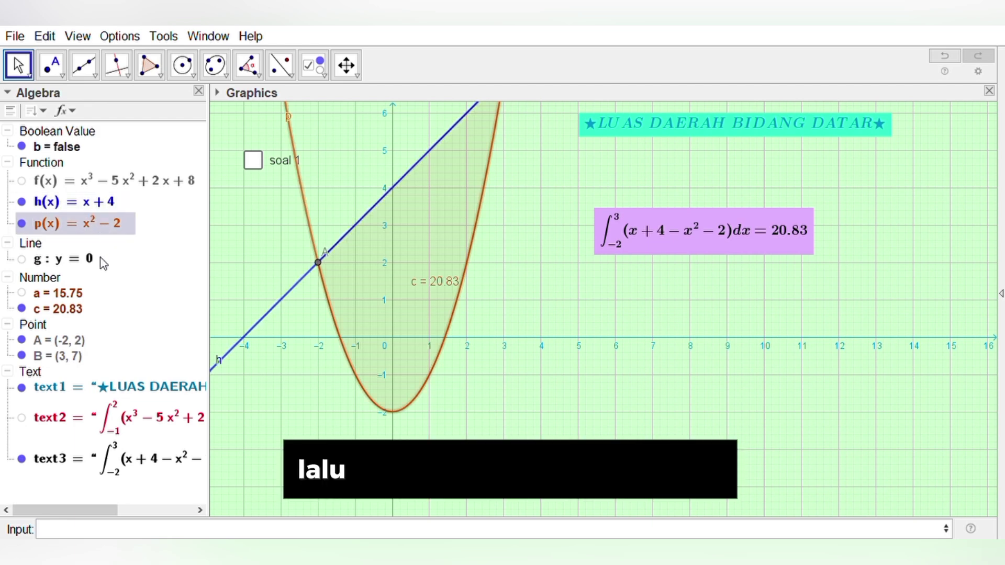
pyautogui.click(56, 312)
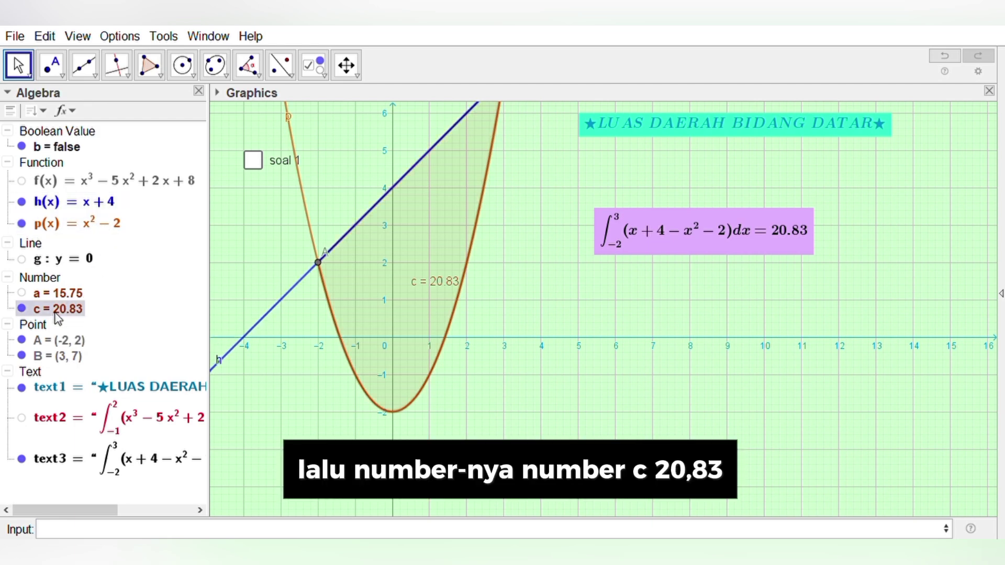
pyautogui.click(67, 343)
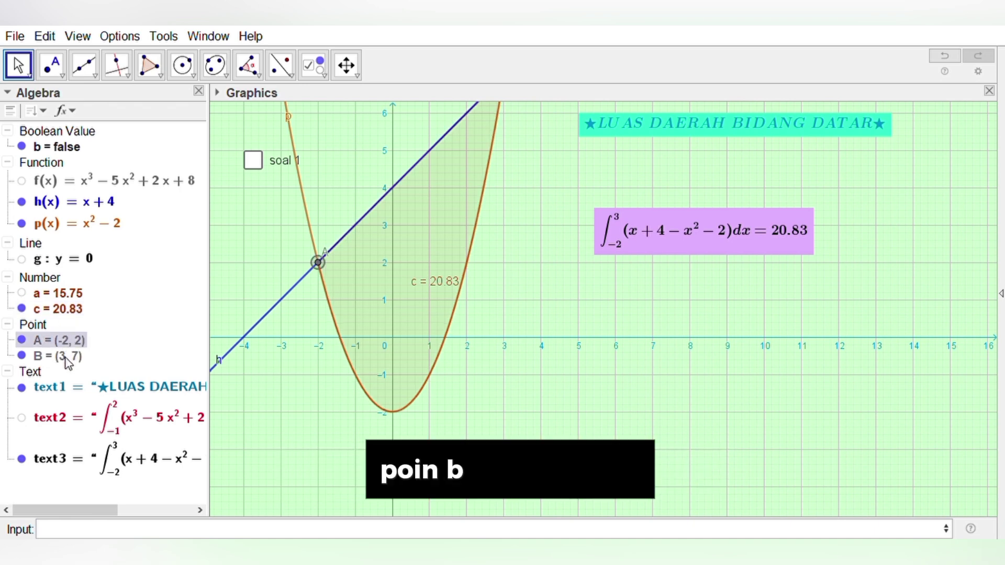
pyautogui.click(67, 358)
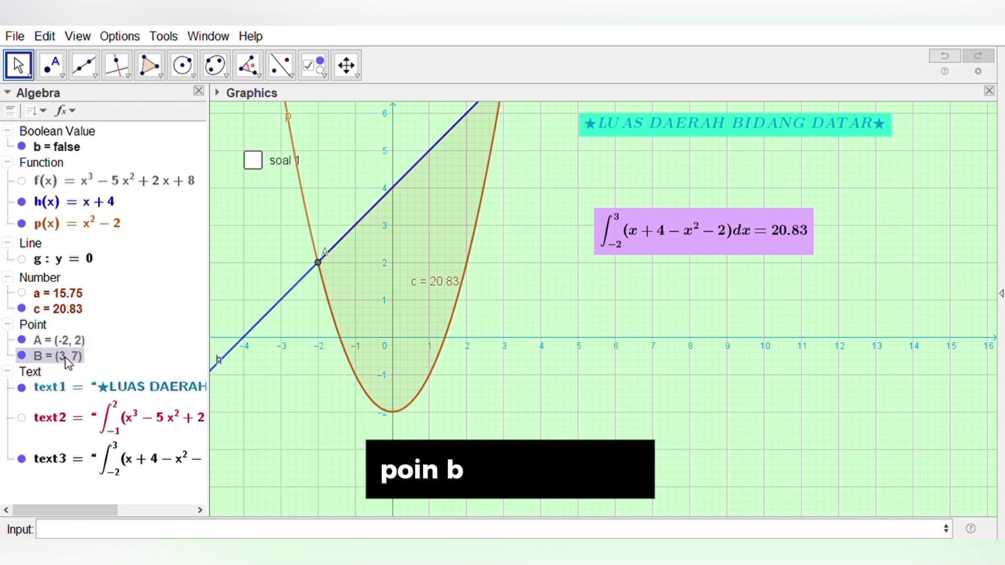
pyautogui.click(108, 466)
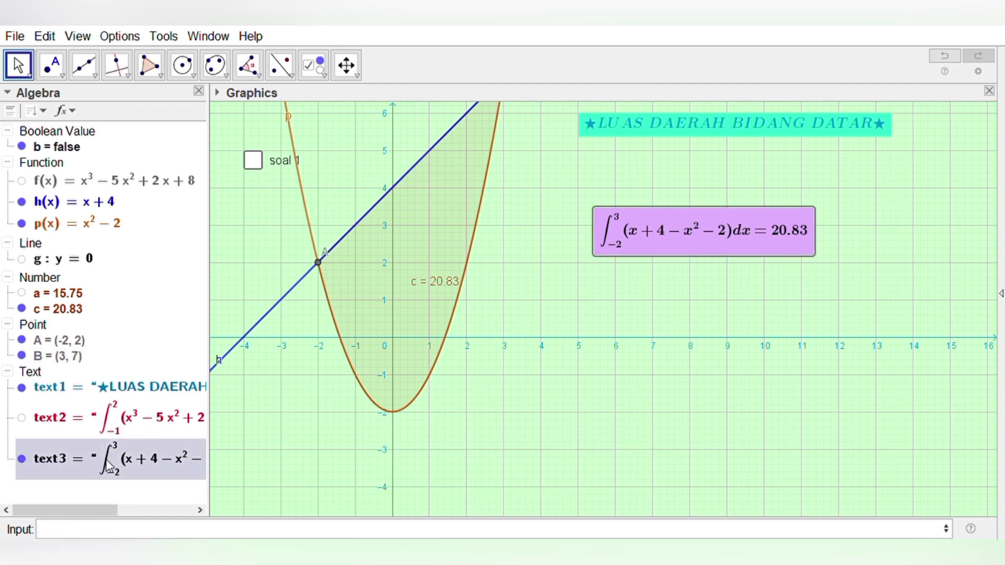
pyautogui.click(475, 372)
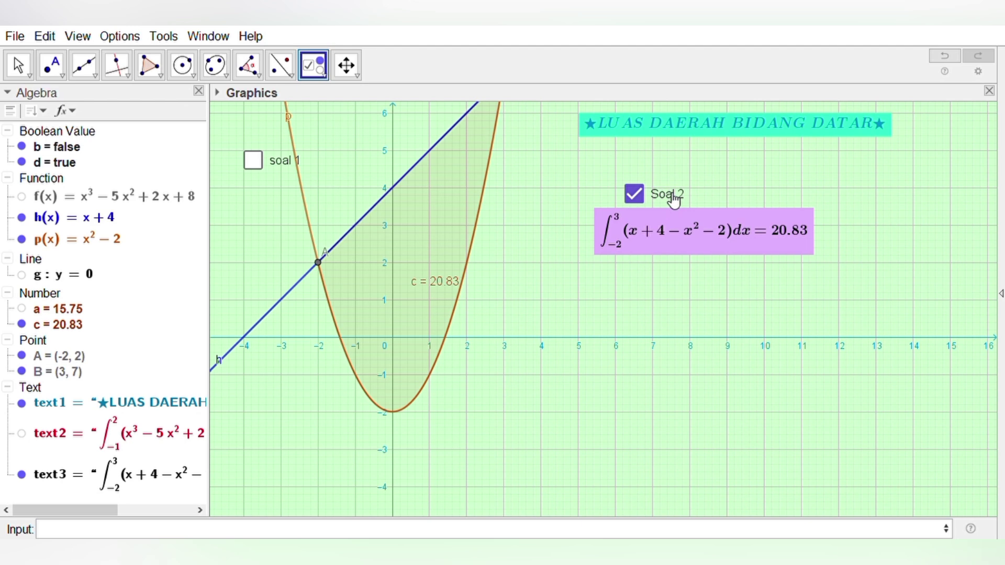
# Move the Soal 2 checkbox just above the formula and toggle it to test hiding and showing the second problem
pyautogui.moveTo(670, 197); pyautogui.dragTo(661, 194)
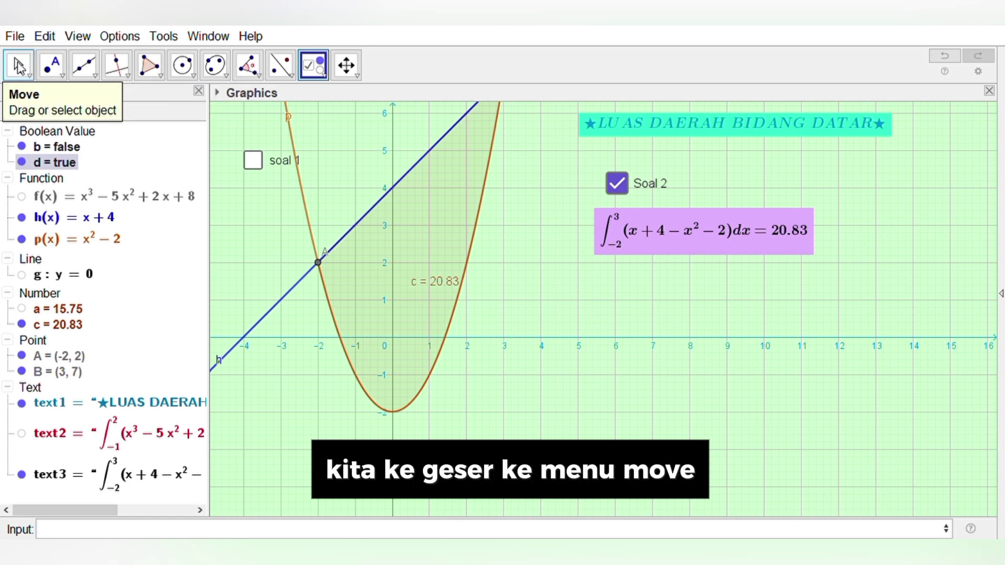
pyautogui.click(19, 66)
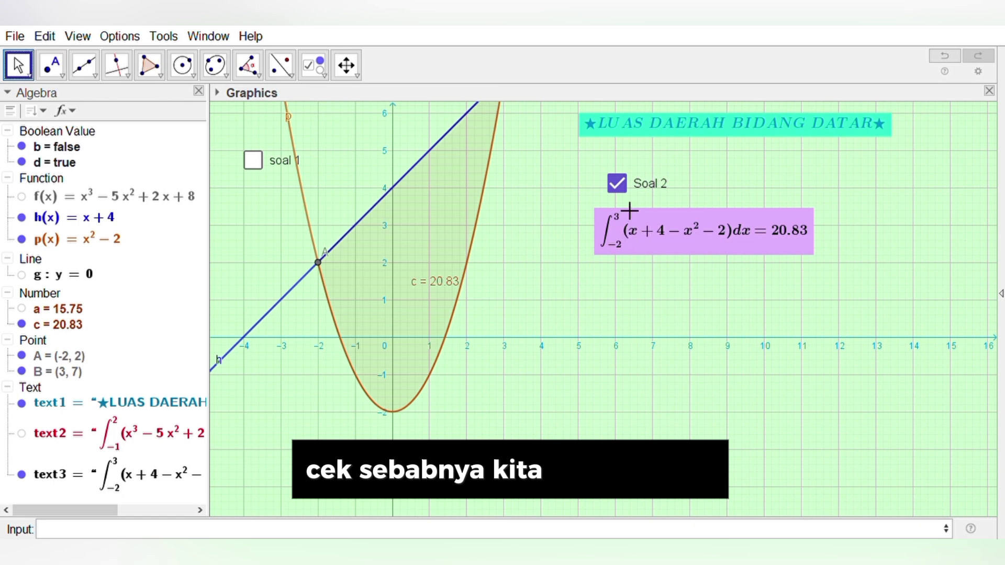
pyautogui.click(617, 184)
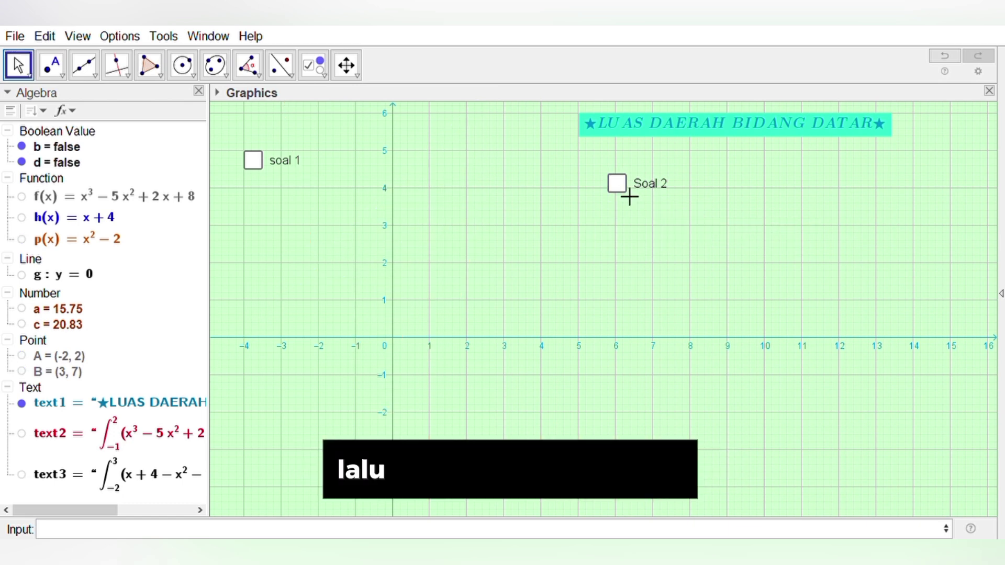
pyautogui.click(618, 184)
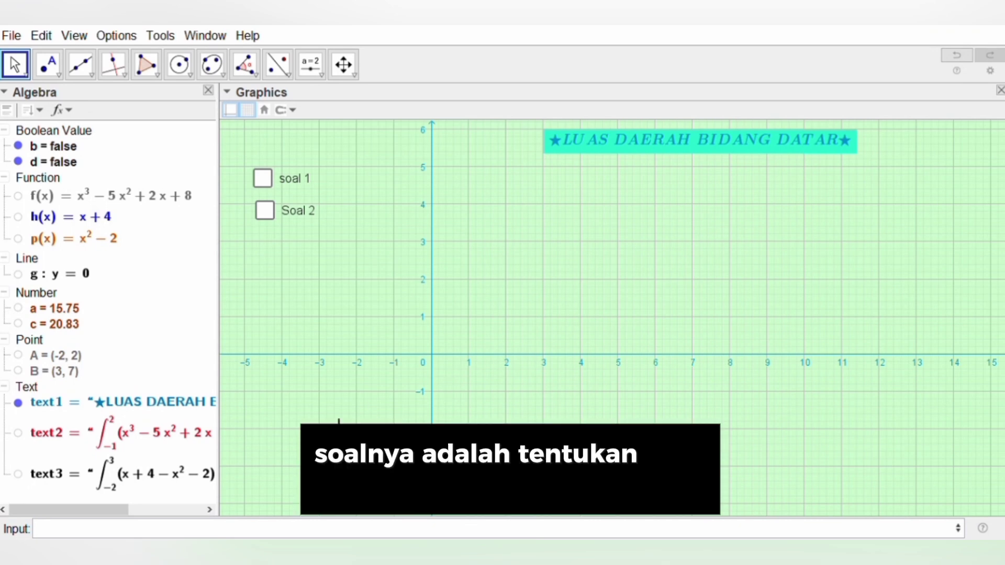
# Enter the function -x^2+9x-3 and the line y=0 for the third area problem
pyautogui.click(83, 535)
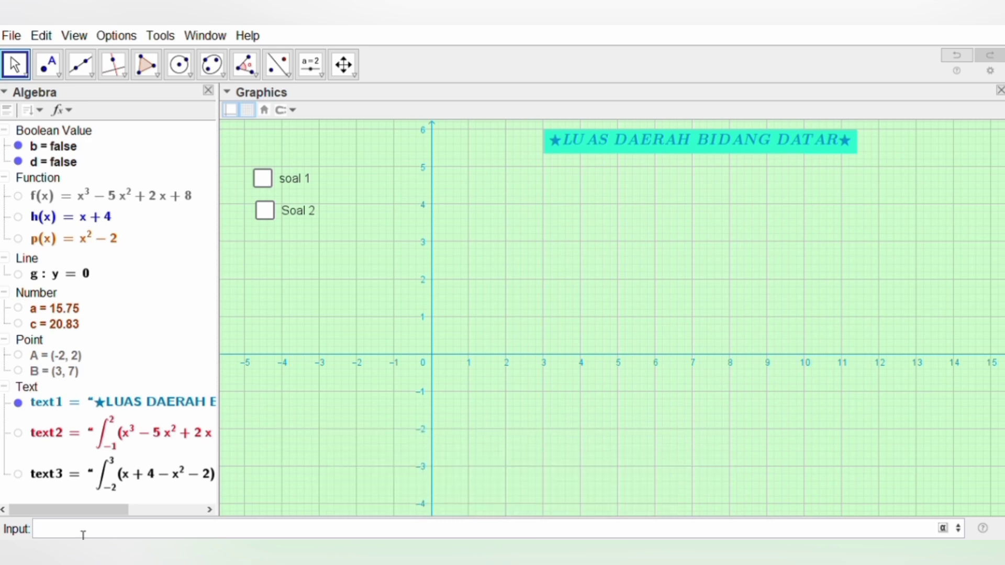
pyautogui.write('-x^2')
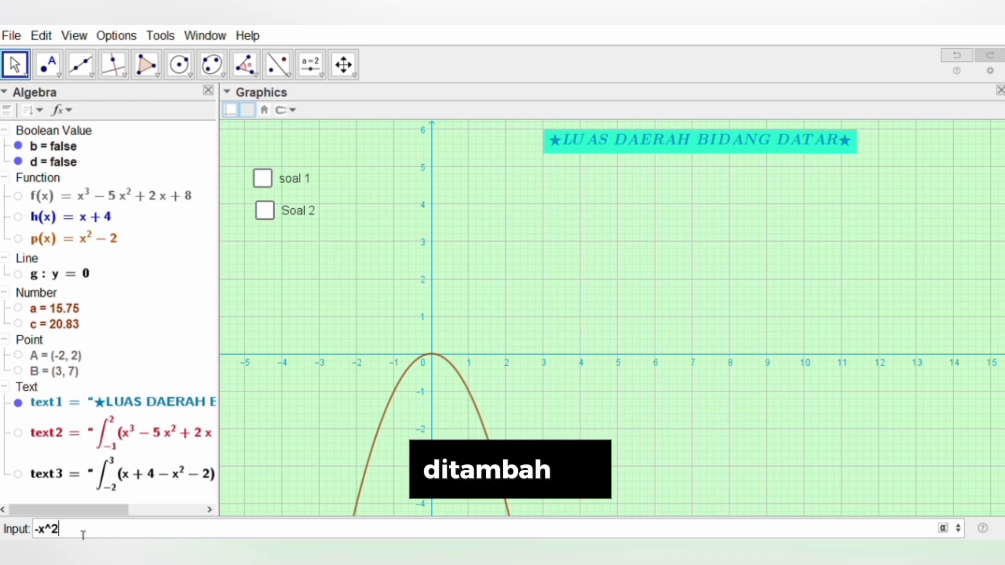
pyautogui.write('+9')
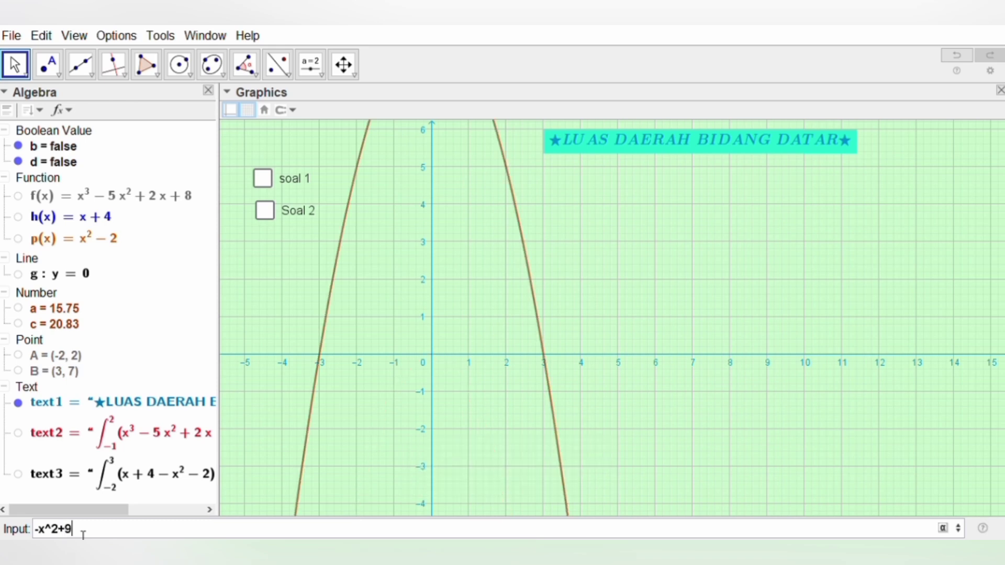
pyautogui.write('x-')
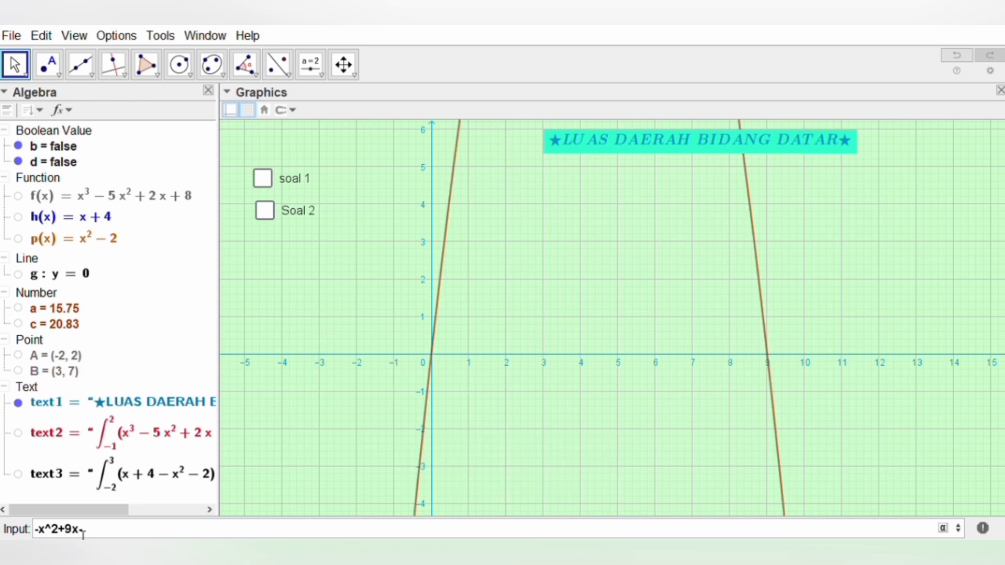
pyautogui.write('3')
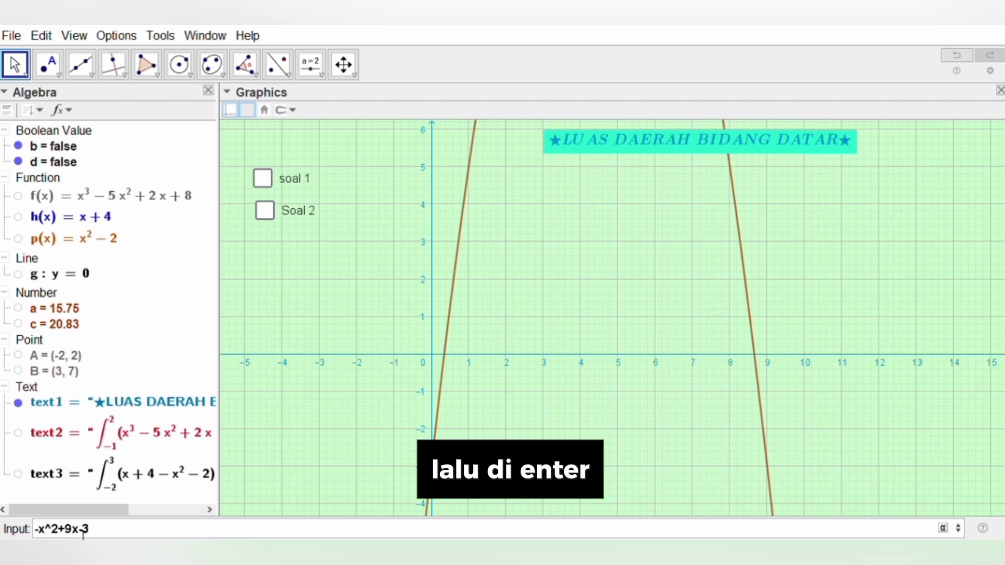
pyautogui.press('Return')
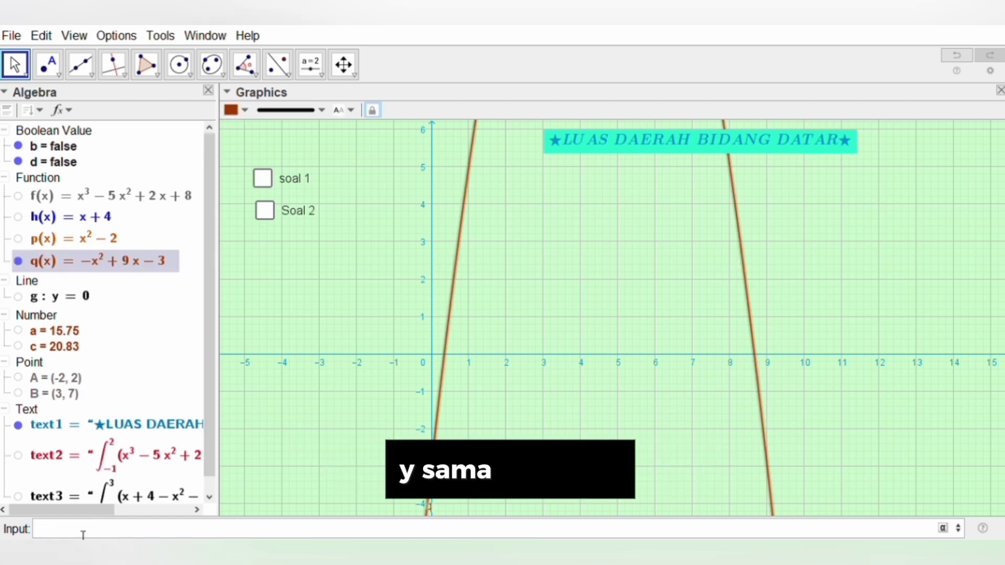
pyautogui.write('y = ')
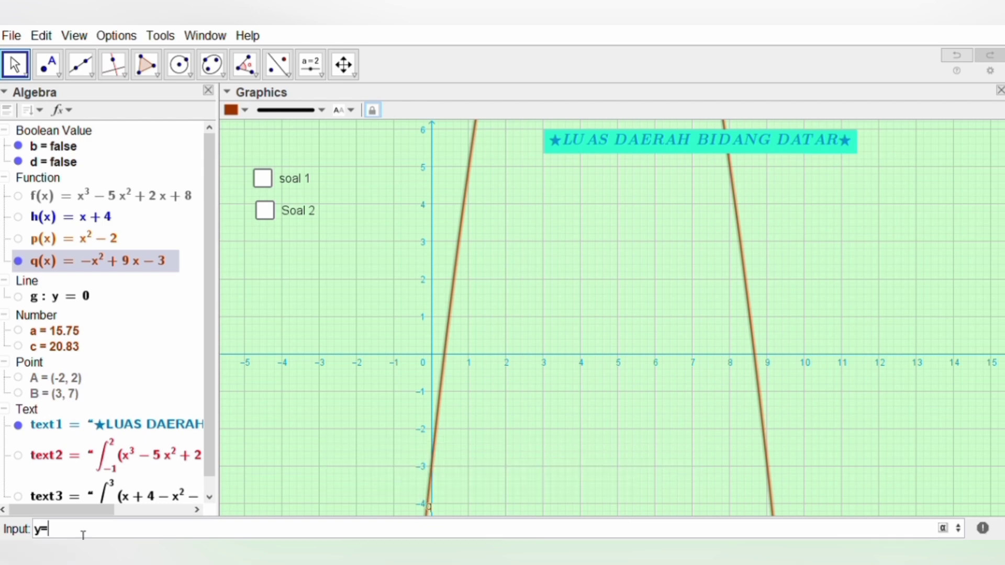
pyautogui.write('0')
pyautogui.press('Return')
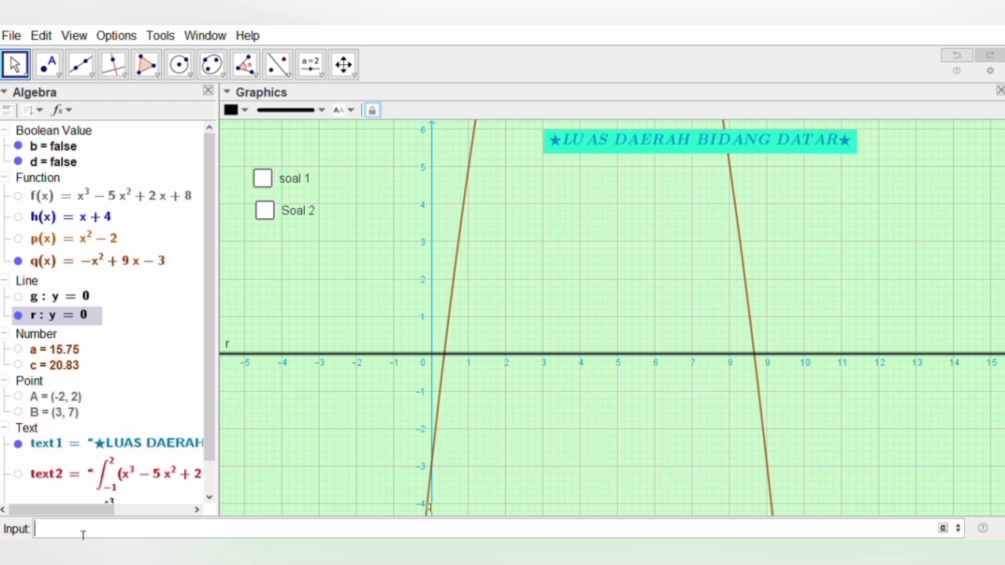
# Compute and shade the area between q and r from x = 2 to x = 8 with IntegralBetween
pyautogui.write('inte')
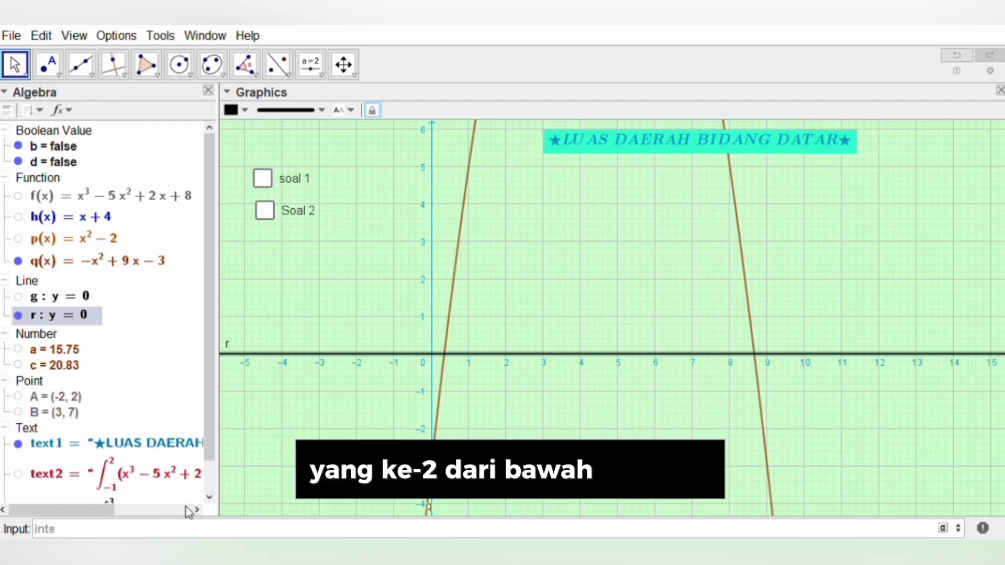
pyautogui.click(310, 501)
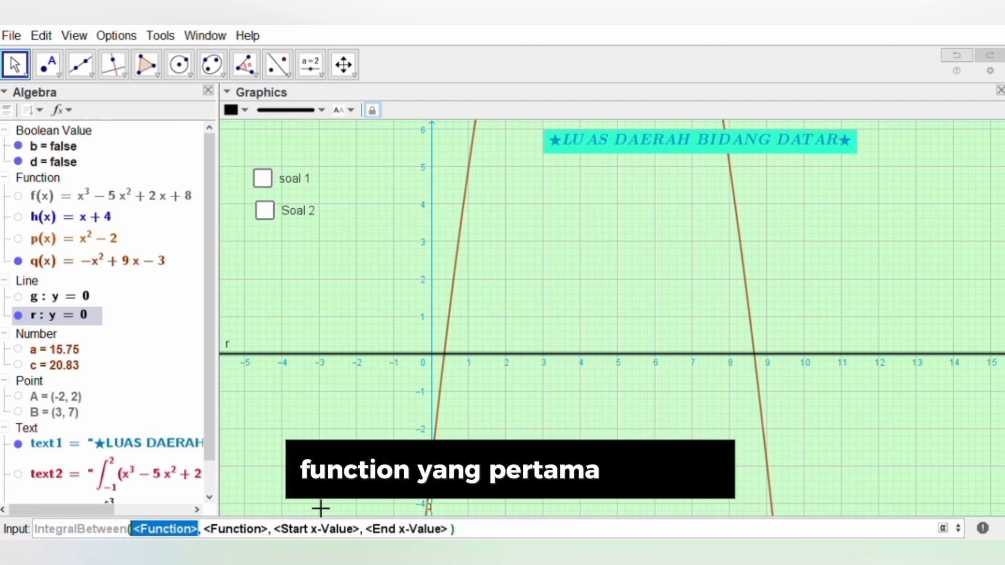
pyautogui.write('q')
pyautogui.press('Tab')
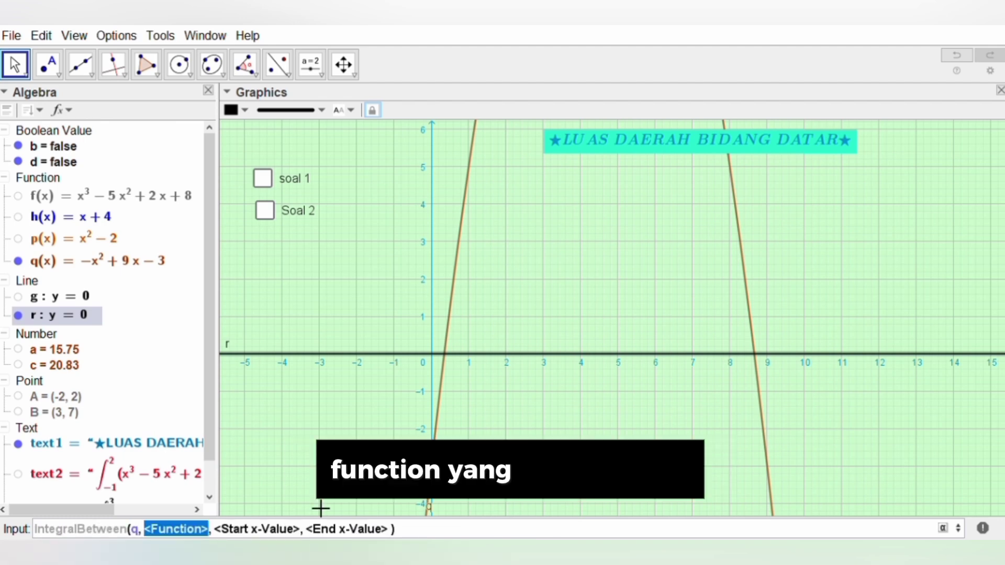
pyautogui.write('r')
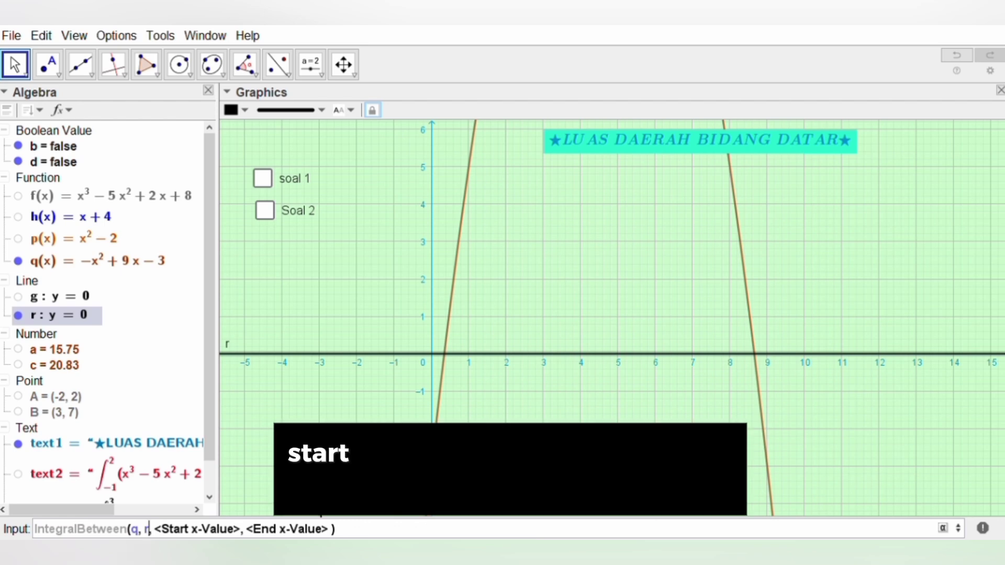
pyautogui.press('Tab')
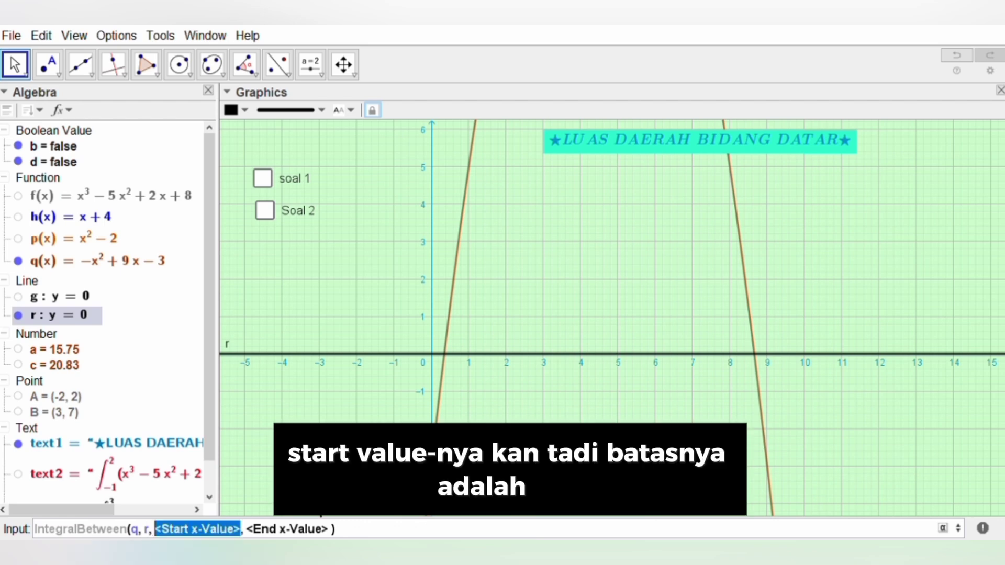
pyautogui.write('2')
pyautogui.press('Tab')
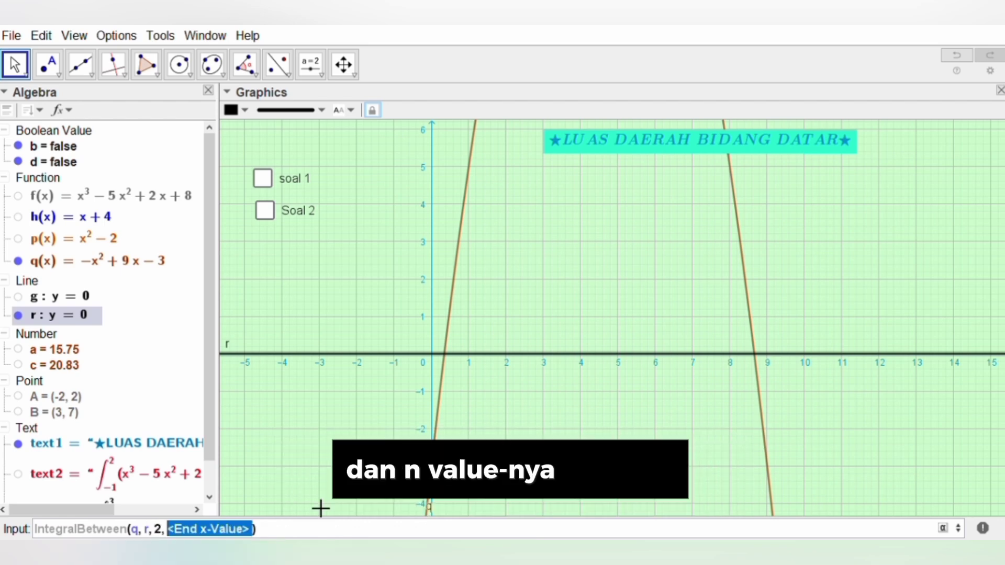
pyautogui.write('8')
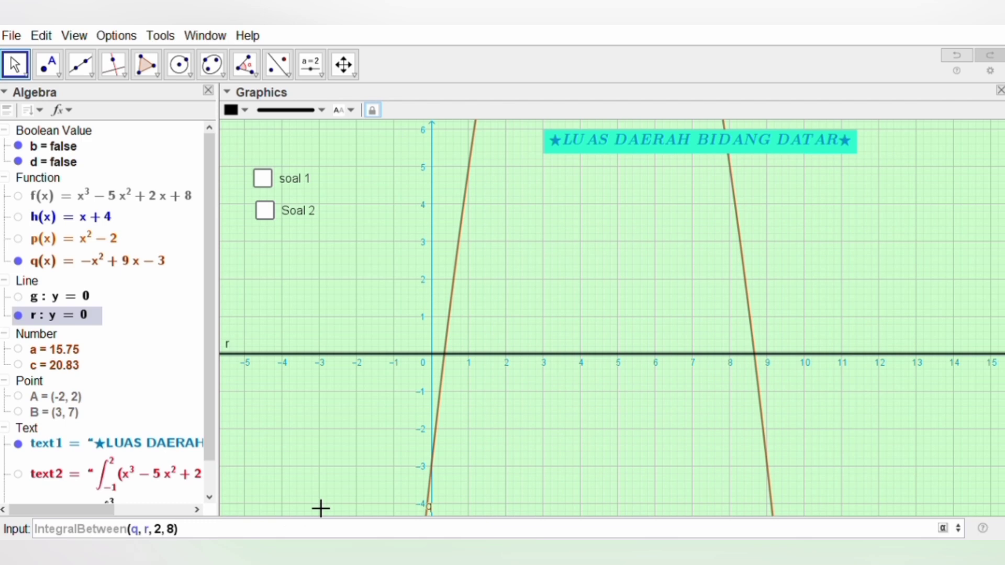
pyautogui.press('Return')
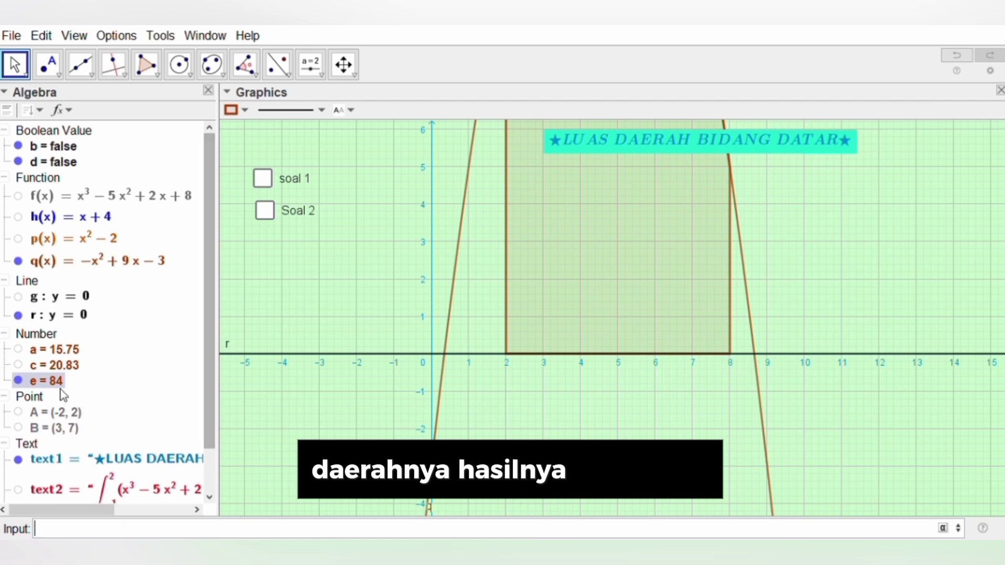
# Add a LaTeX text showing the integral from 2 to 8 of q equal to e, with both linked, and place it beside the shaded region
pyautogui.click(314, 68)
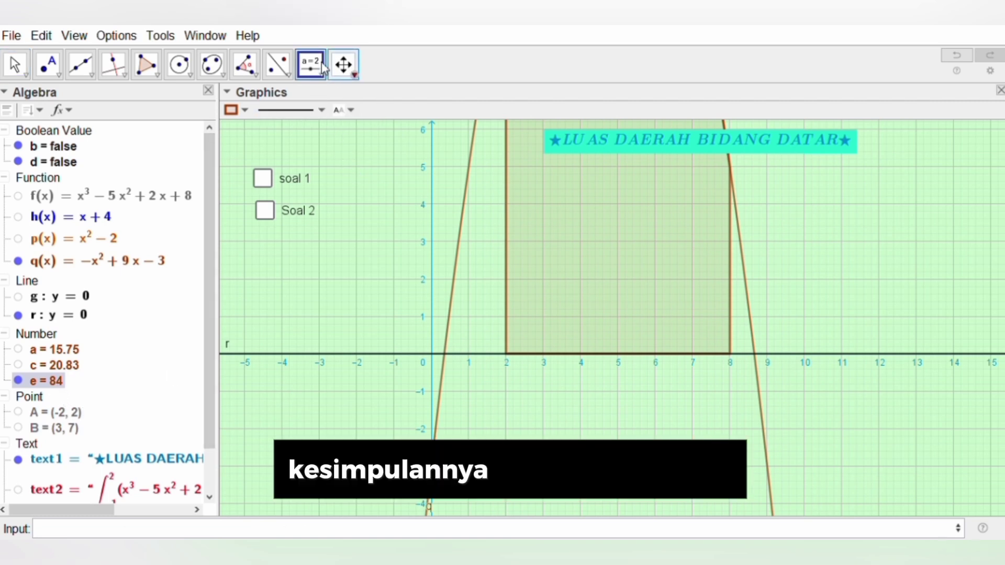
pyautogui.click(333, 127)
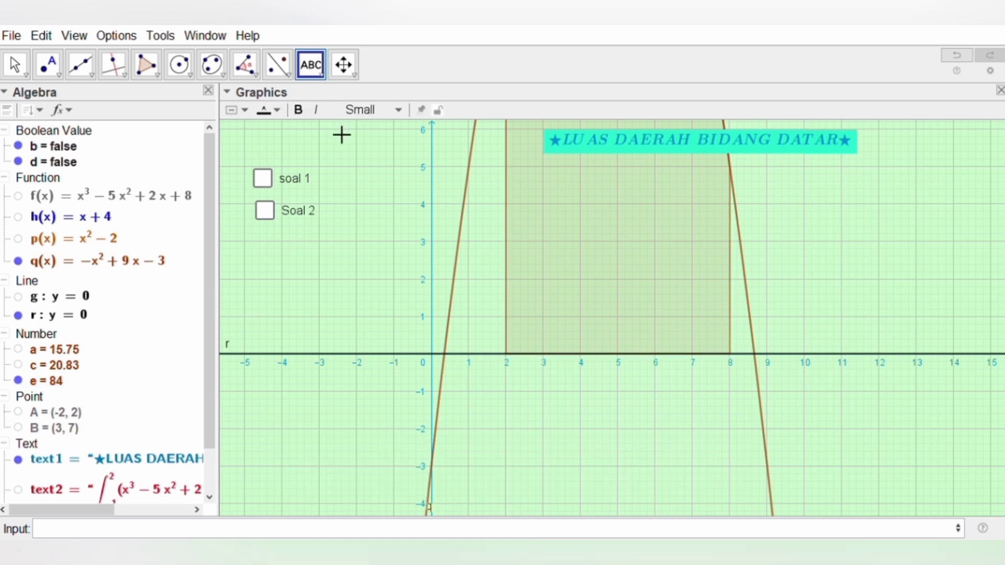
pyautogui.click(819, 281)
pyautogui.press('Escape')
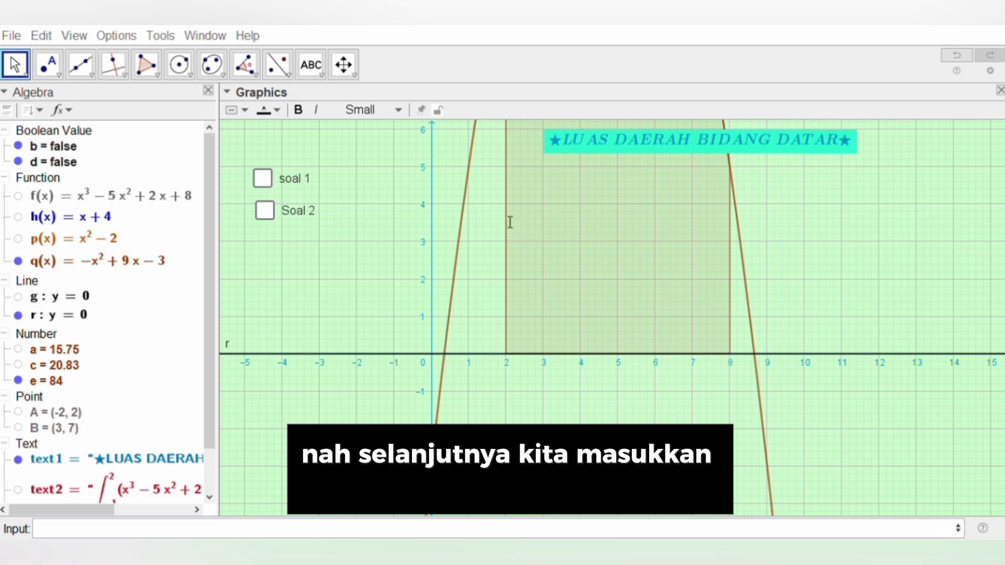
pyautogui.click(134, 266)
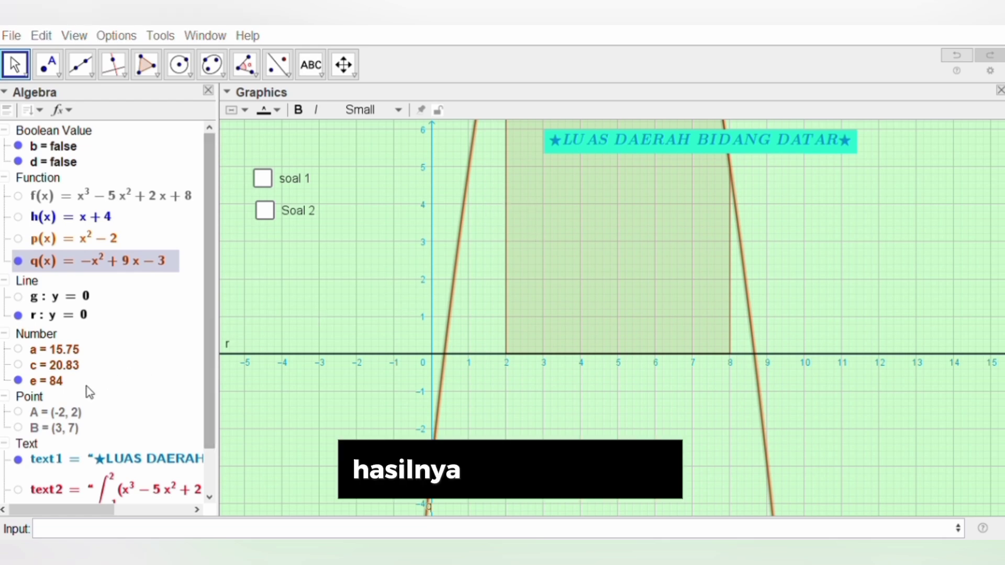
pyautogui.click(56, 384)
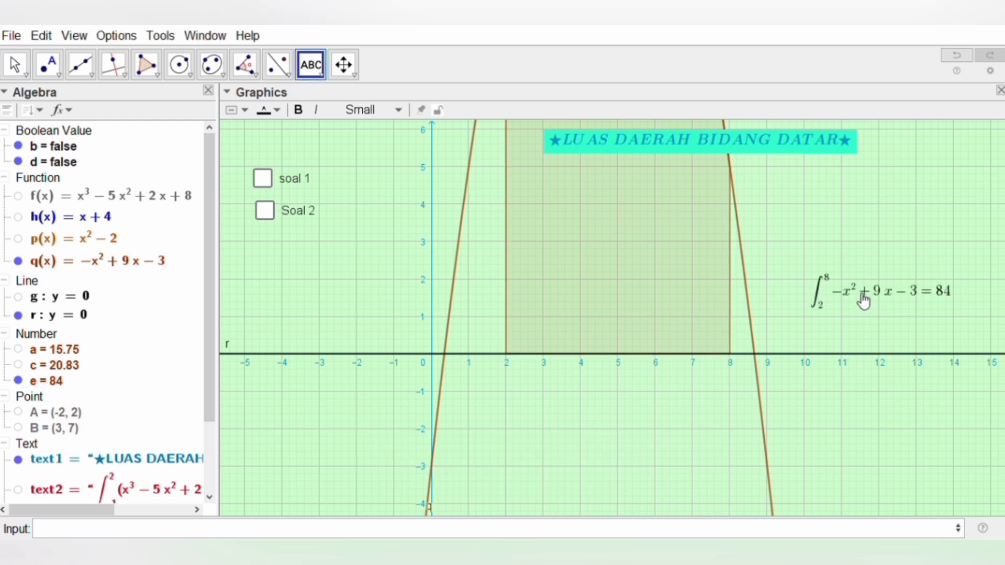
pyautogui.moveTo(863, 303); pyautogui.dragTo(825, 311)
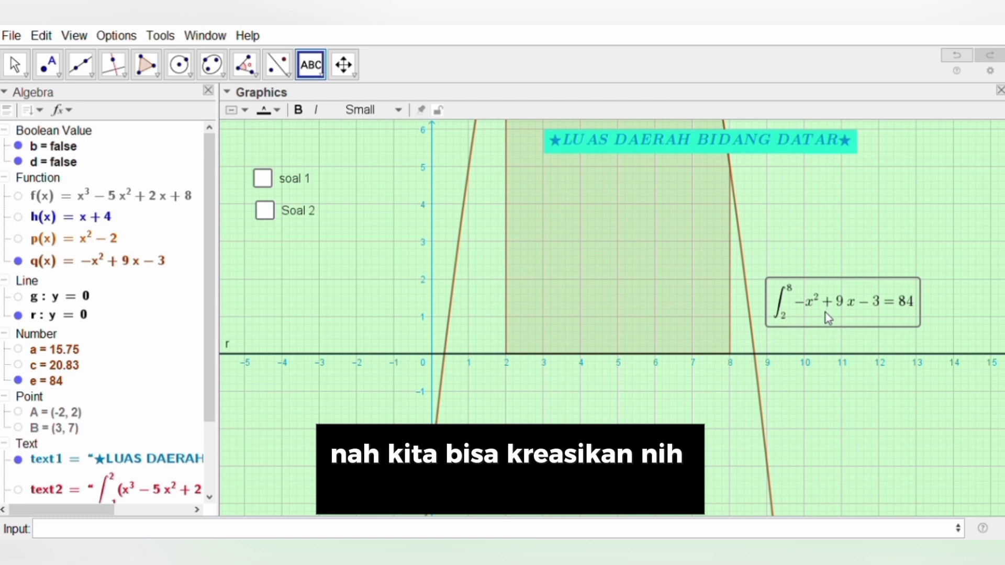
pyautogui.click(900, 495)
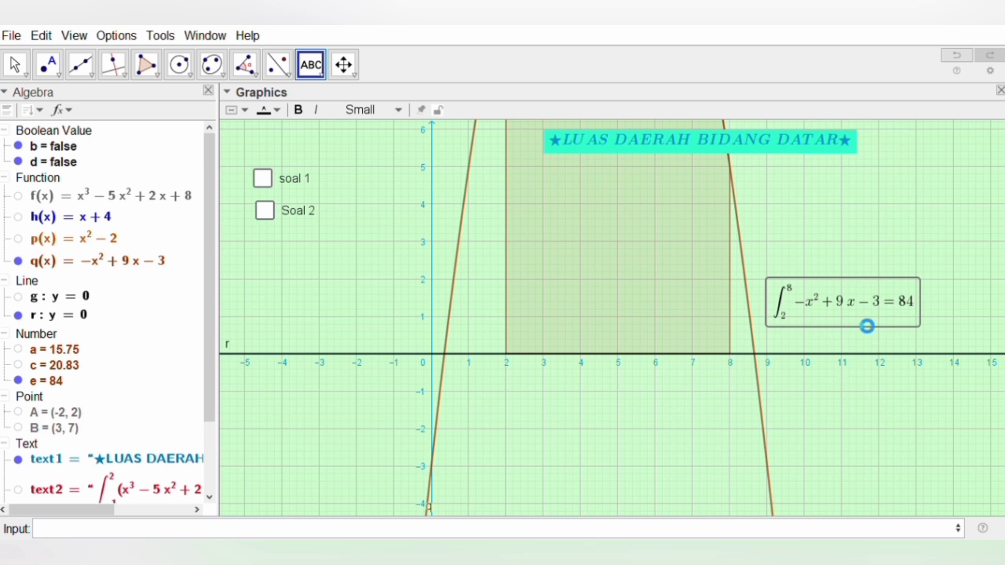
# Color the third integral formula text purple (128, 0, 128) with a light purple (204, 204, 255) background
pyautogui.doubleClick(842, 323)
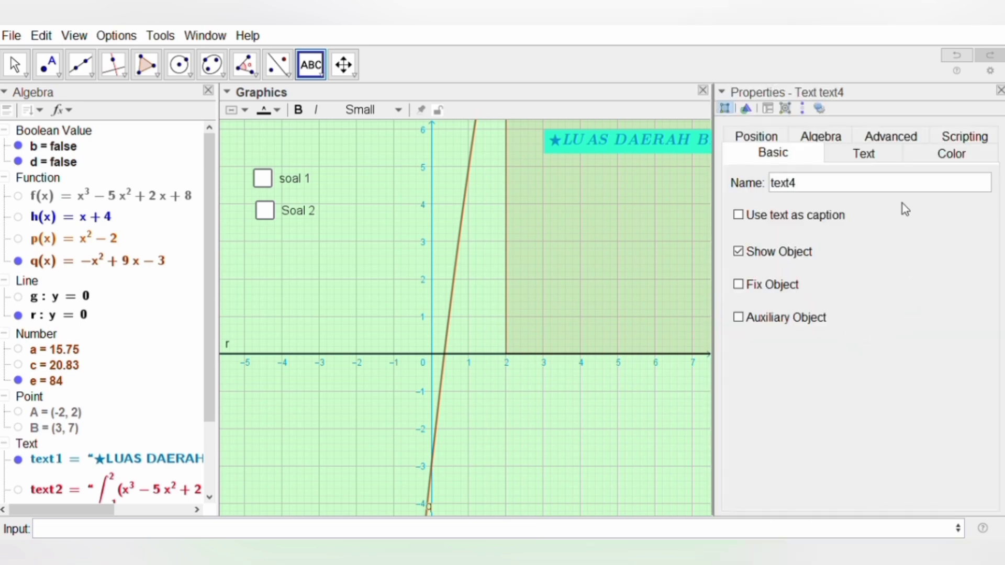
pyautogui.click(945, 153)
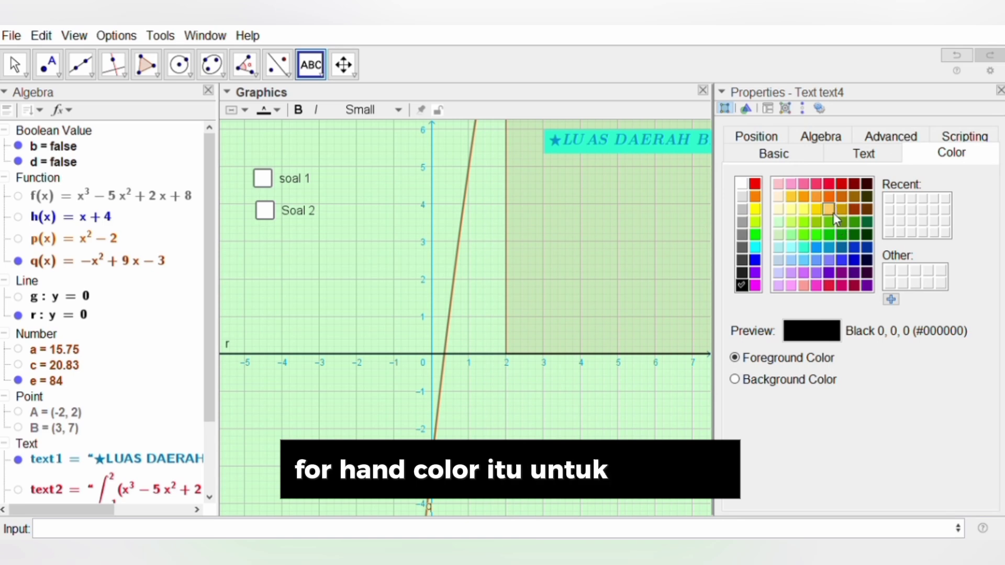
pyautogui.click(841, 272)
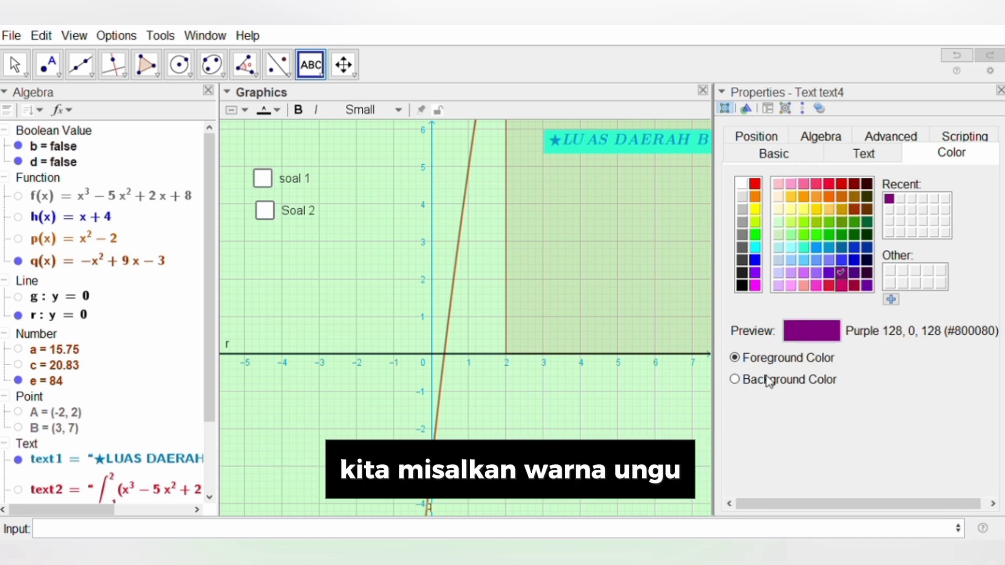
pyautogui.click(767, 379)
pyautogui.click(777, 272)
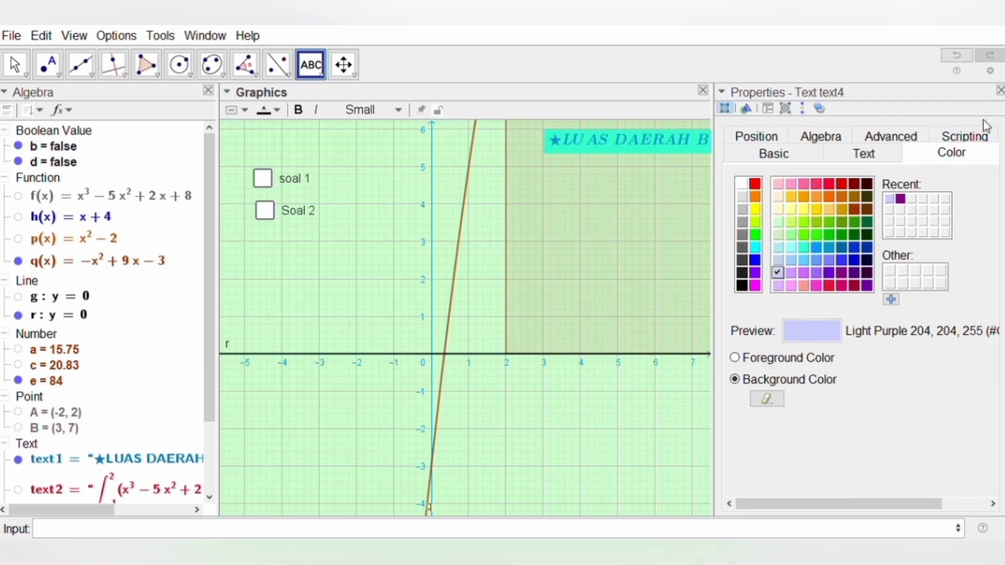
pyautogui.click(999, 90)
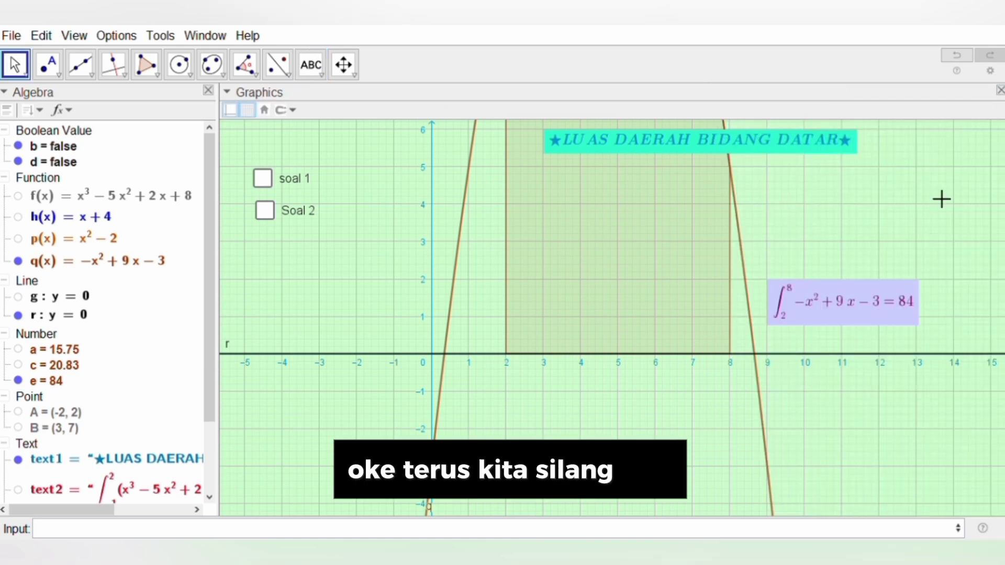
# Create a show/hide checkbox captioned "soal 3" linked to function q, line r, area e and the third formula text
pyautogui.click(892, 303)
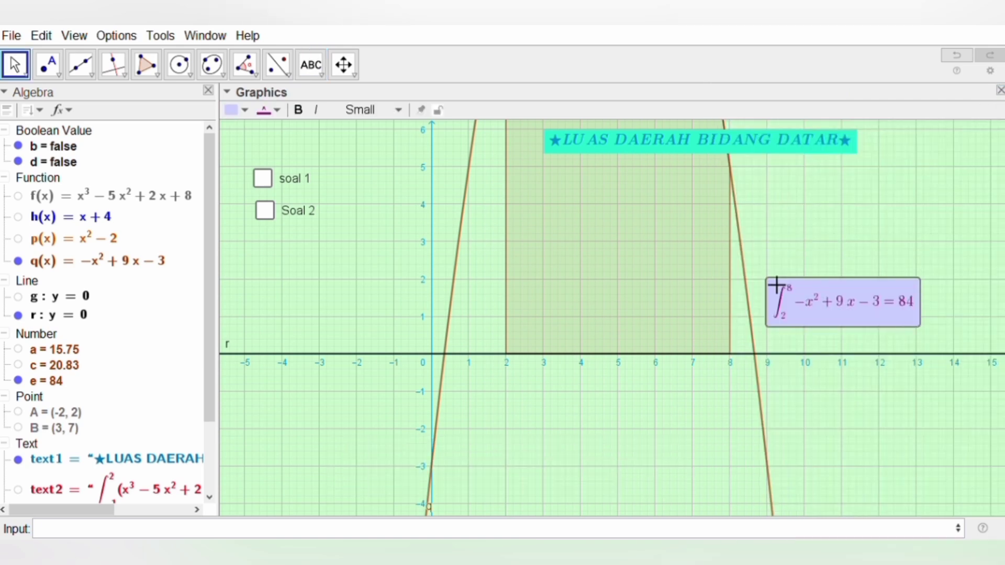
pyautogui.click(322, 73)
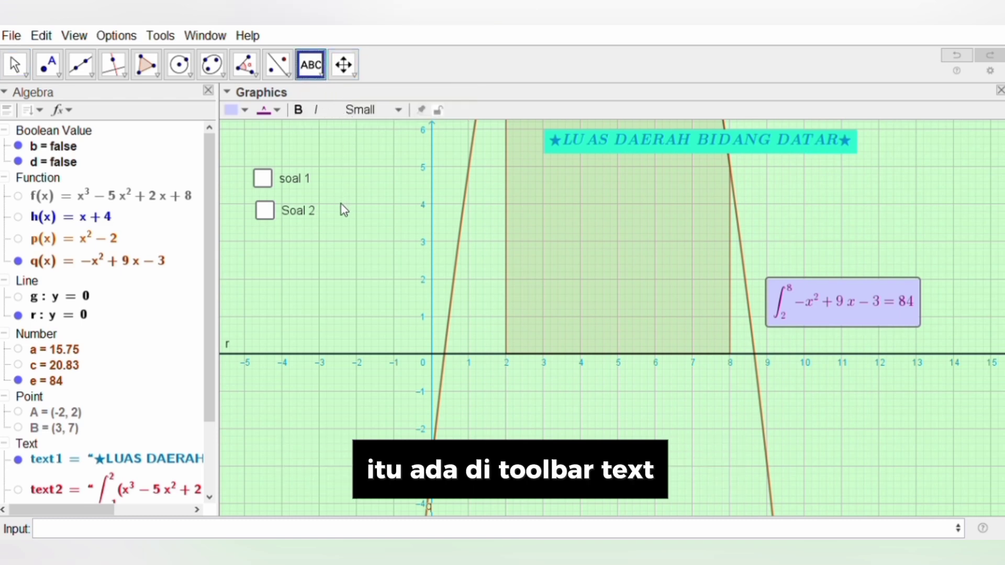
pyautogui.click(347, 217)
pyautogui.click(381, 269)
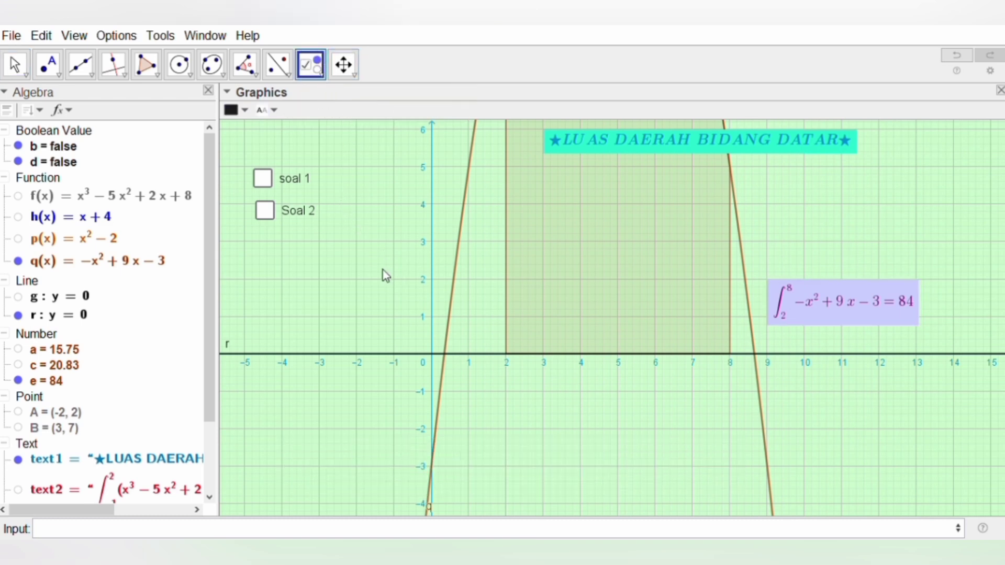
pyautogui.press('Escape')
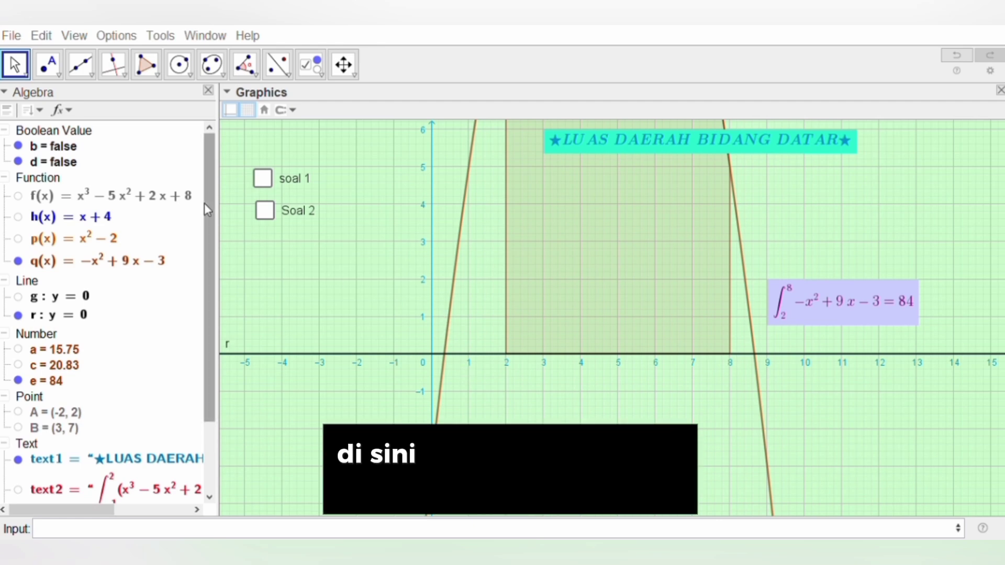
pyautogui.click(123, 263)
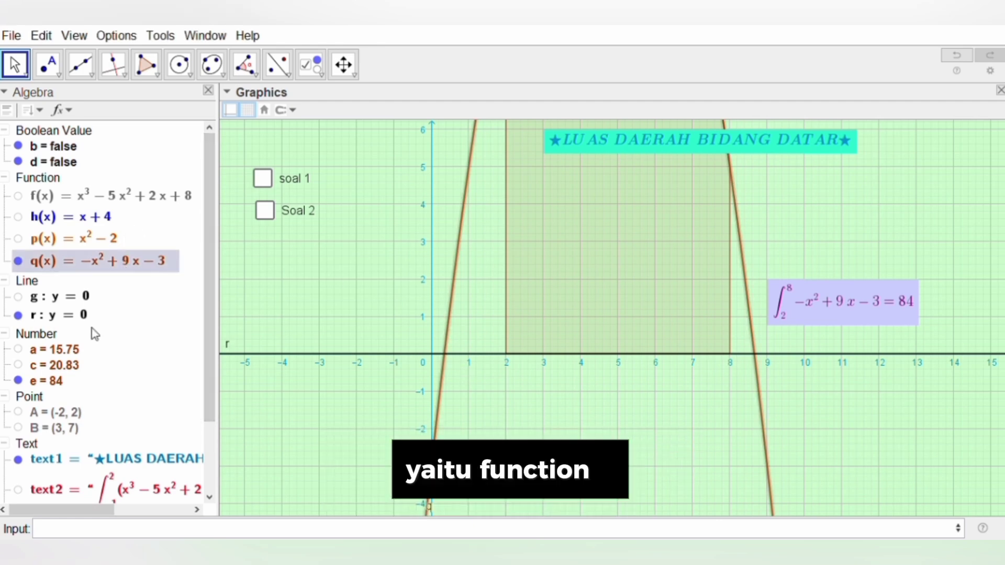
pyautogui.click(88, 317)
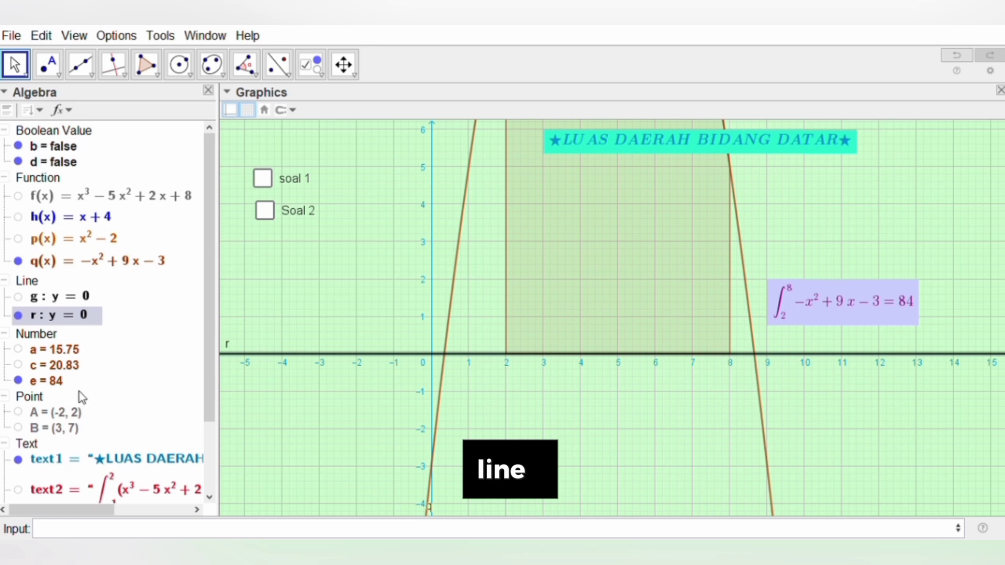
pyautogui.click(52, 383)
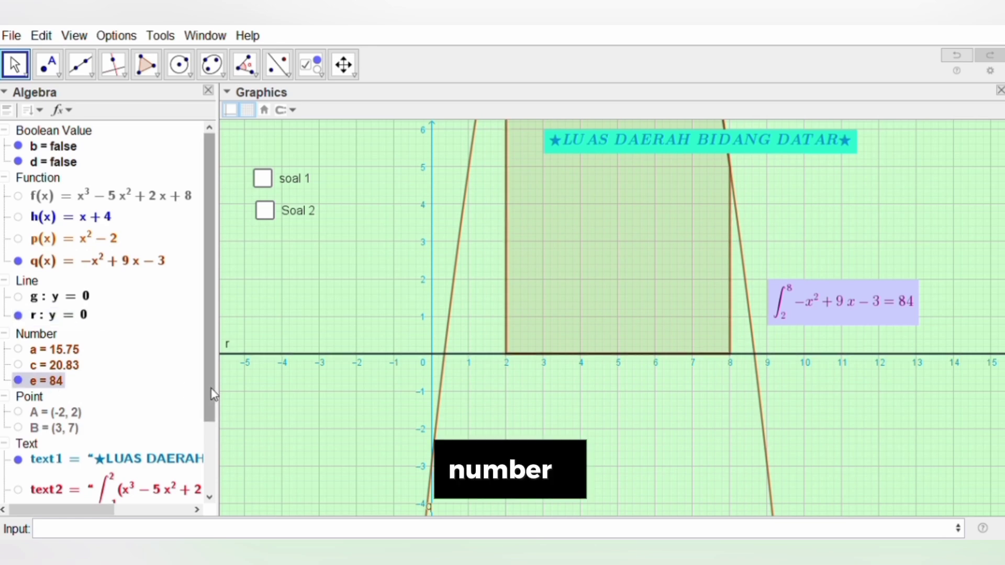
pyautogui.moveTo(209, 387); pyautogui.dragTo(209, 455)
pyautogui.click(155, 479)
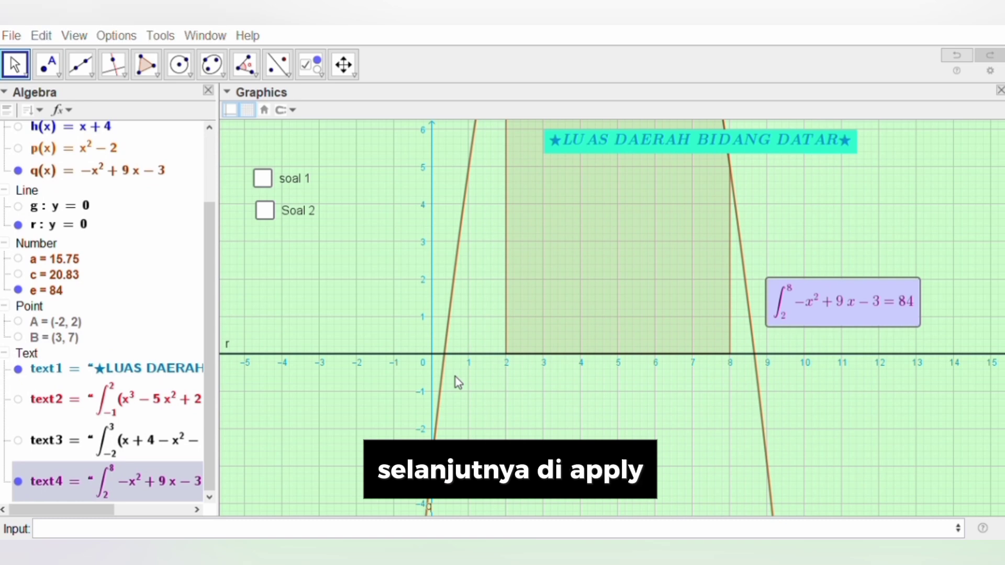
pyautogui.click(311, 65)
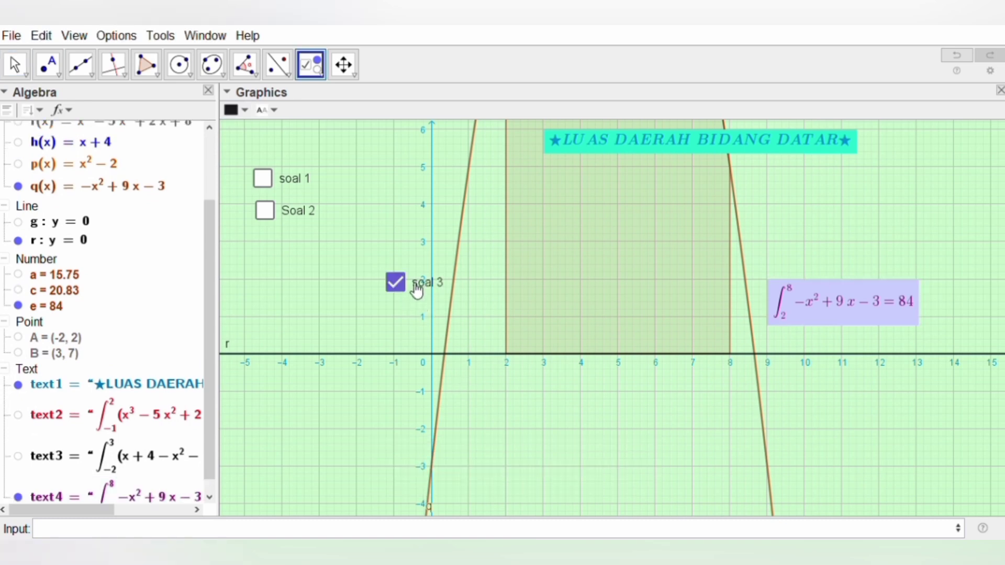
# Move the soal 3 checkbox just below the Soal 2 checkbox and uncheck it to hide the third problem
pyautogui.moveTo(417, 291); pyautogui.dragTo(299, 262)
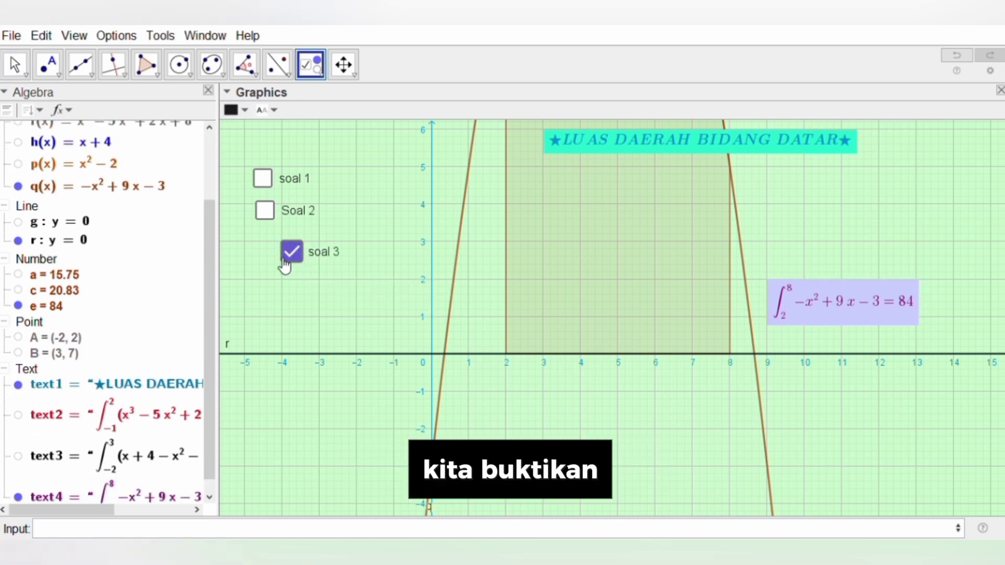
pyautogui.press('Escape')
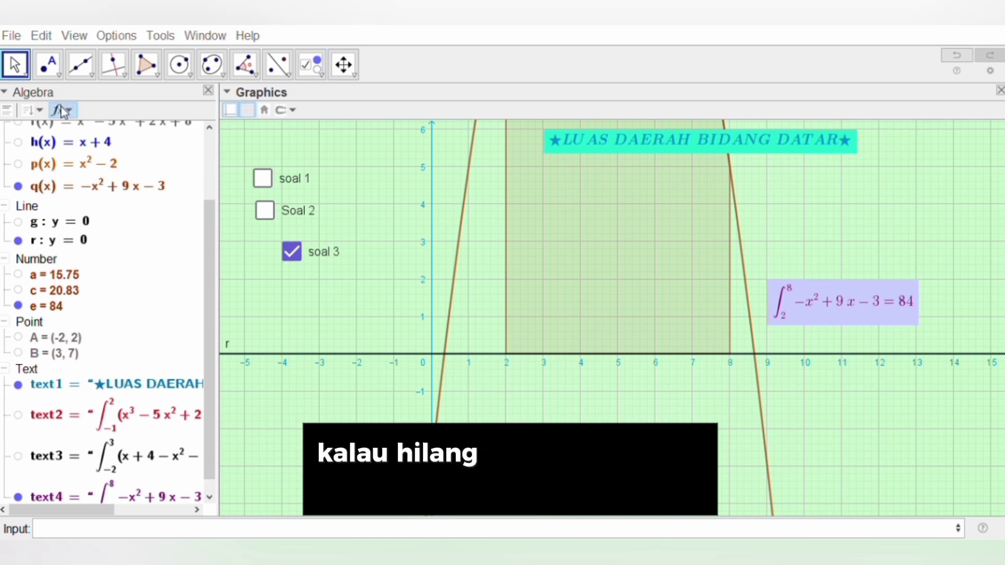
pyautogui.click(629, 137)
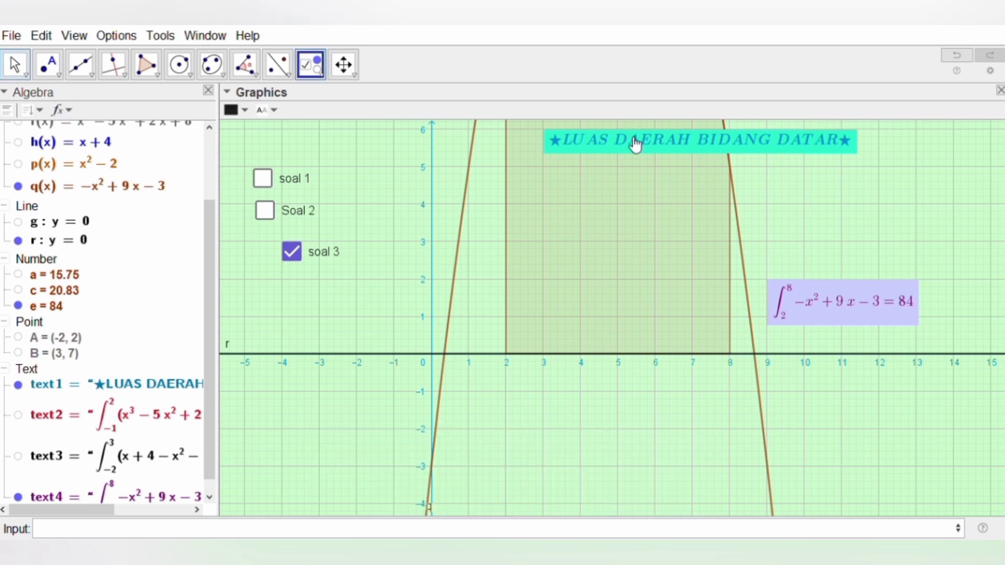
pyautogui.click(18, 67)
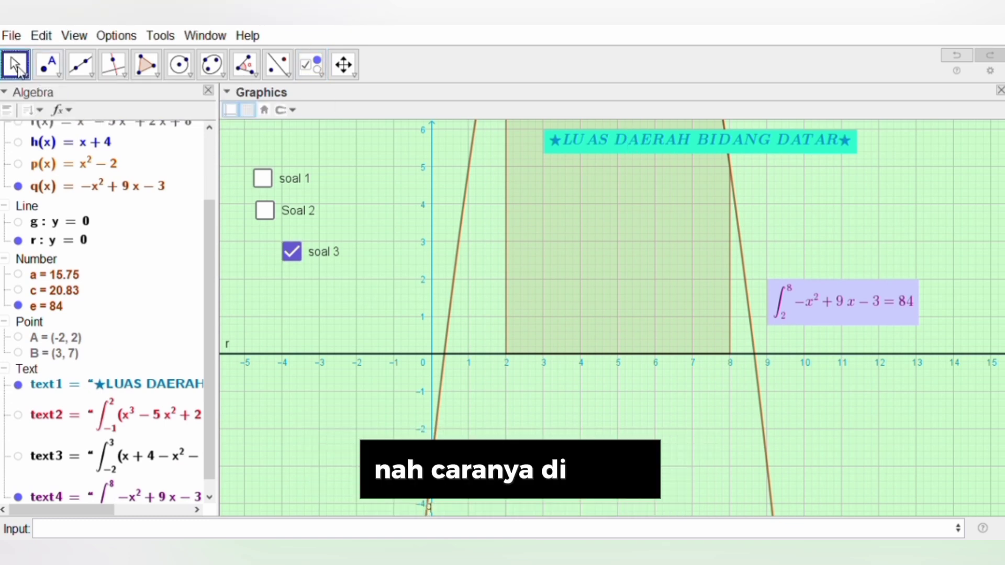
pyautogui.click(293, 253)
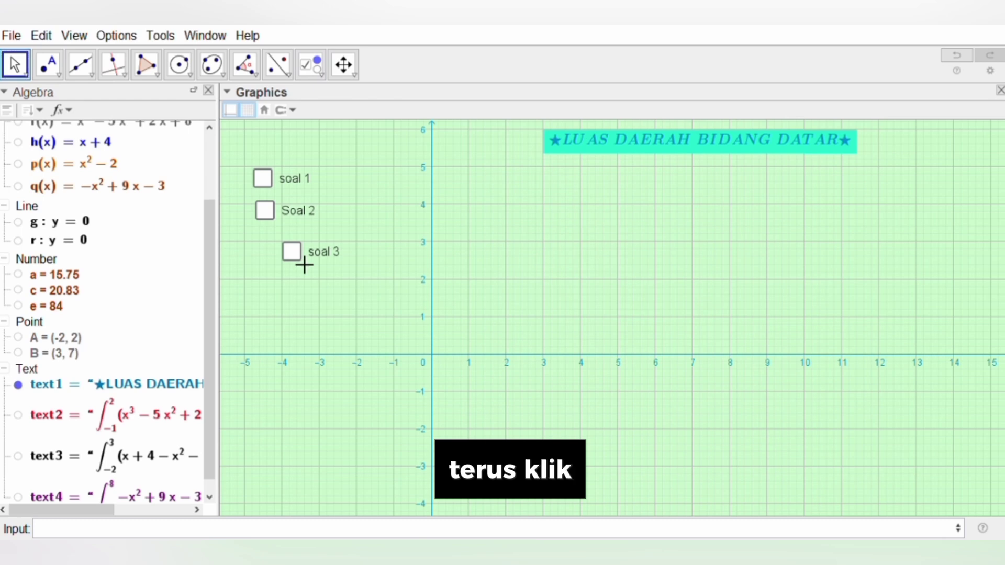